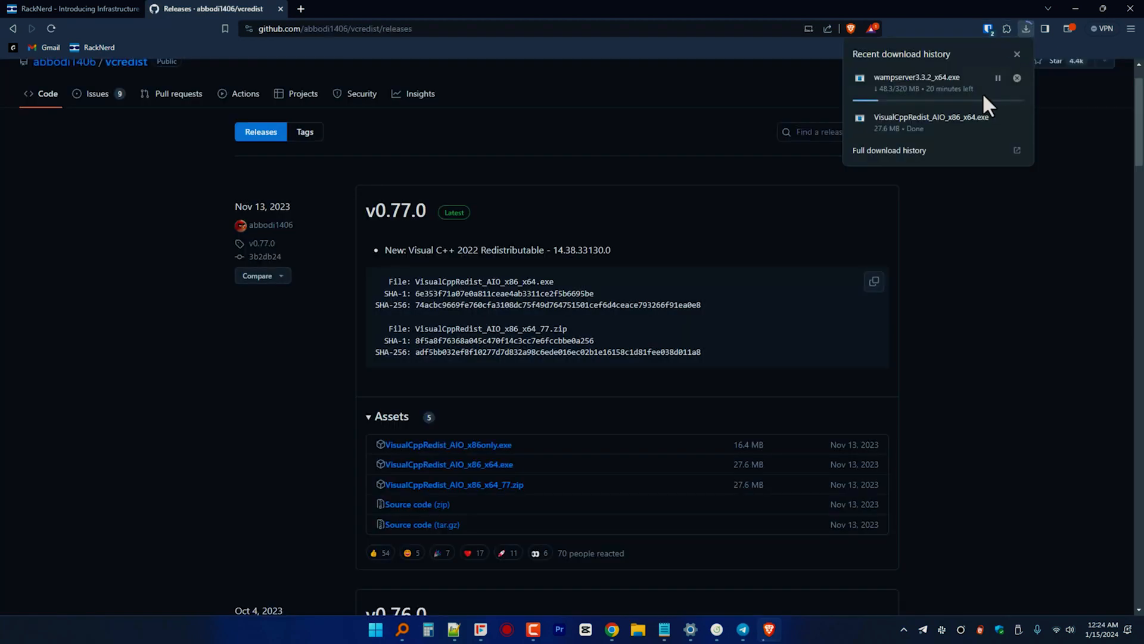
Open the downloaded VisualCppRedist_AIO_x86_x64.exe installer from the browser's downloads panel.
click(1017, 117)
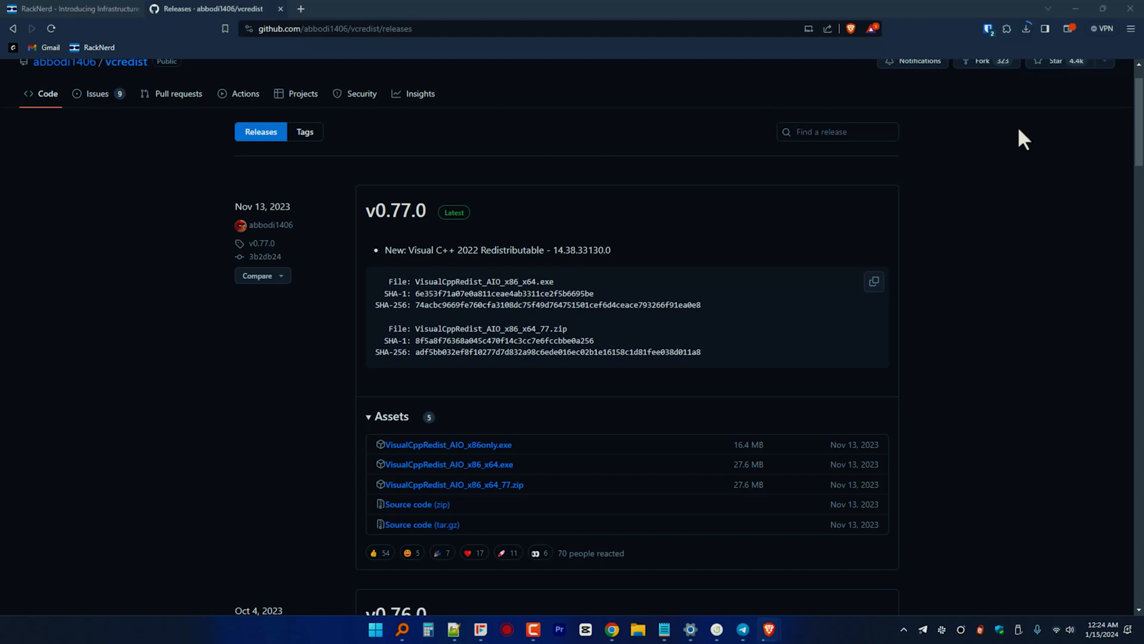
Run the Visual C++ Redistributable setup to 'Installation Is Complete' and finish it.
key(Return)
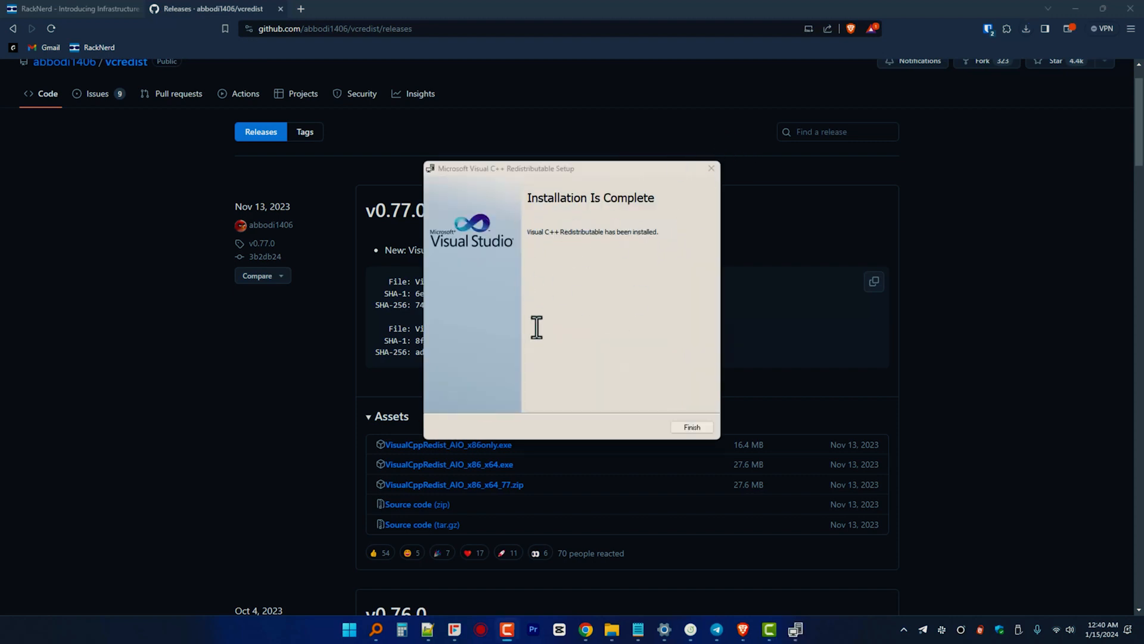
click(681, 426)
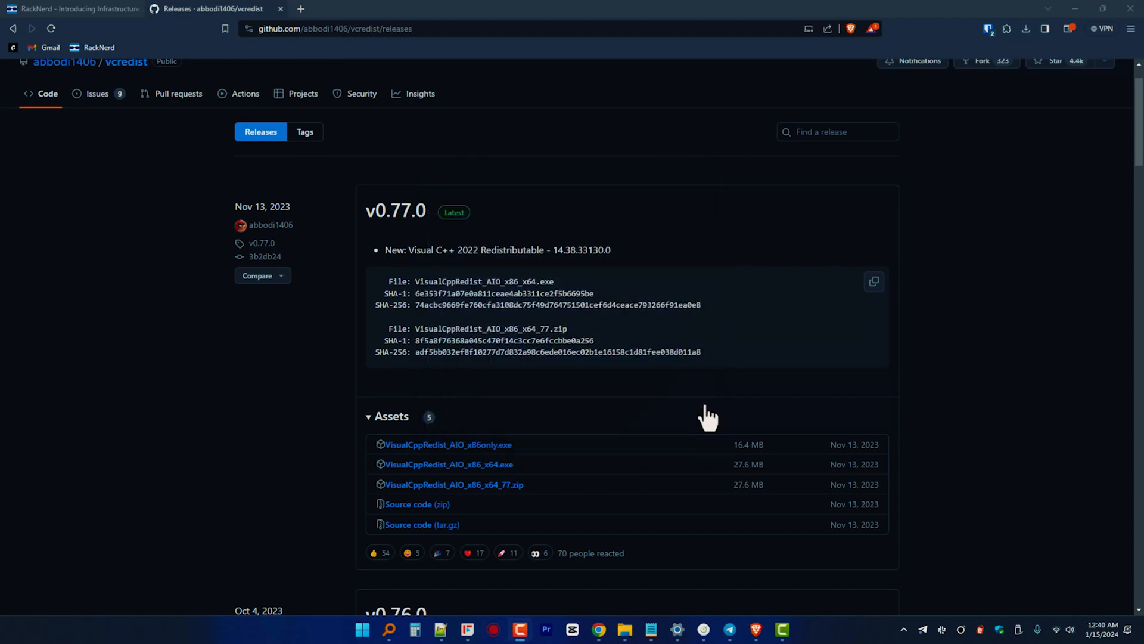
click(1027, 28)
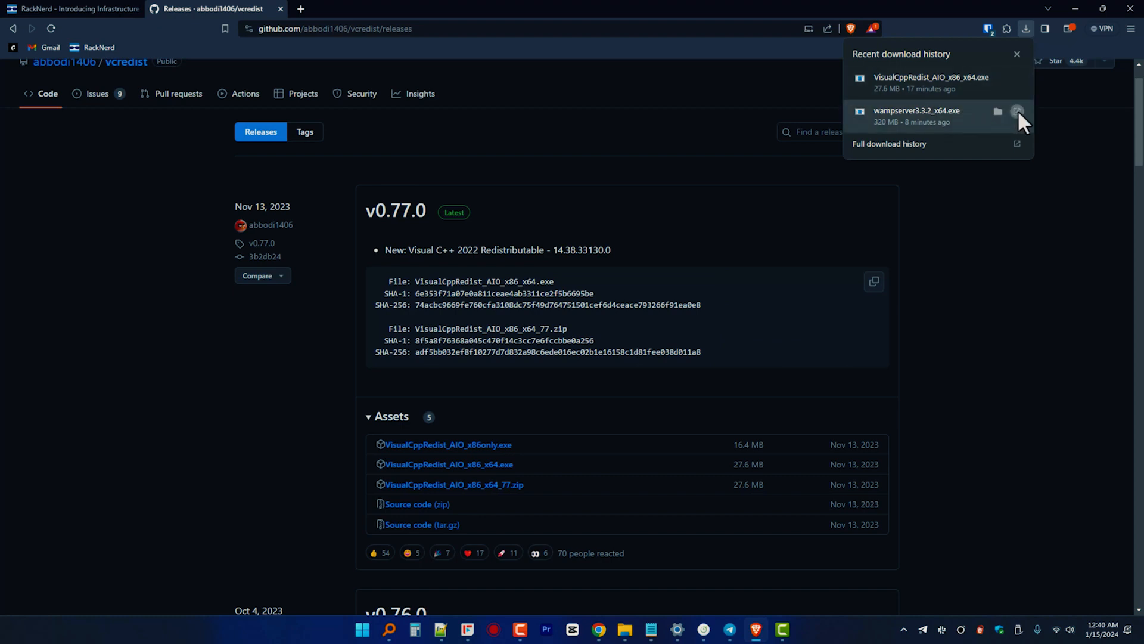
Launch wampserver3.3.2_x64.exe, accept the license, and install into c:\wamp64.
click(1017, 111)
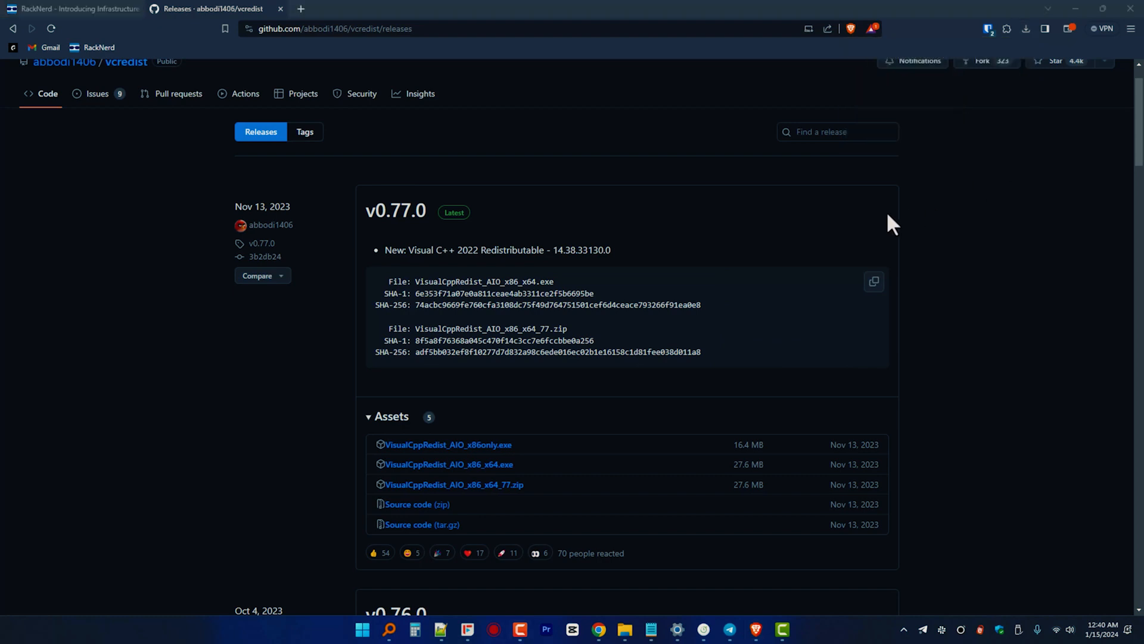
key(Return)
key(alt+a)
key(Return)
key(Return)
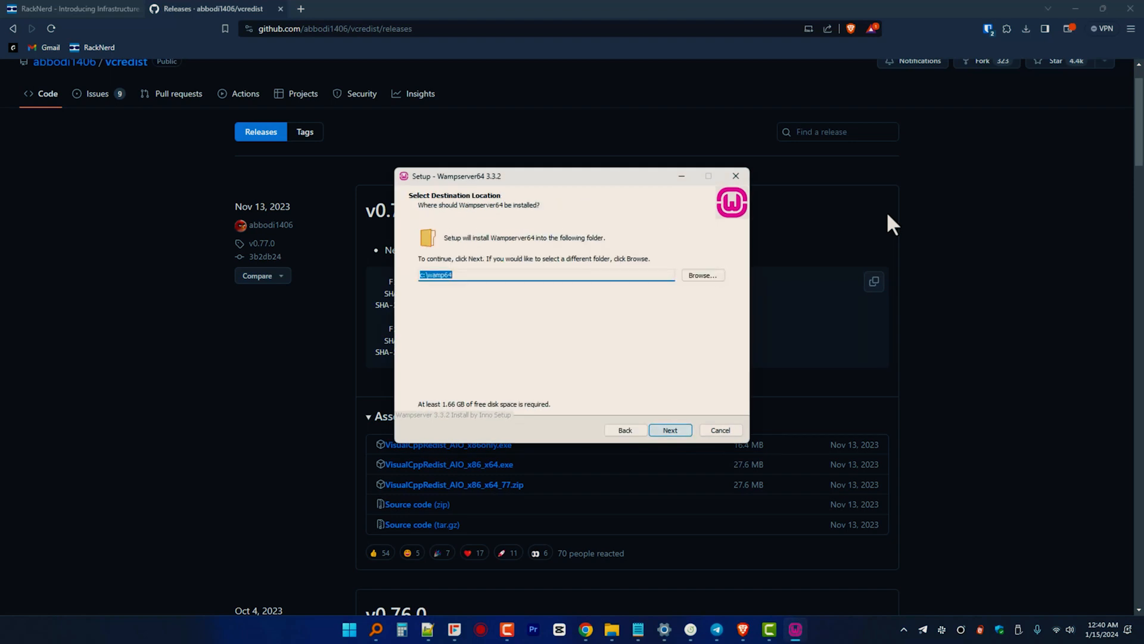
key(Return)
key(Return)
key(Return)
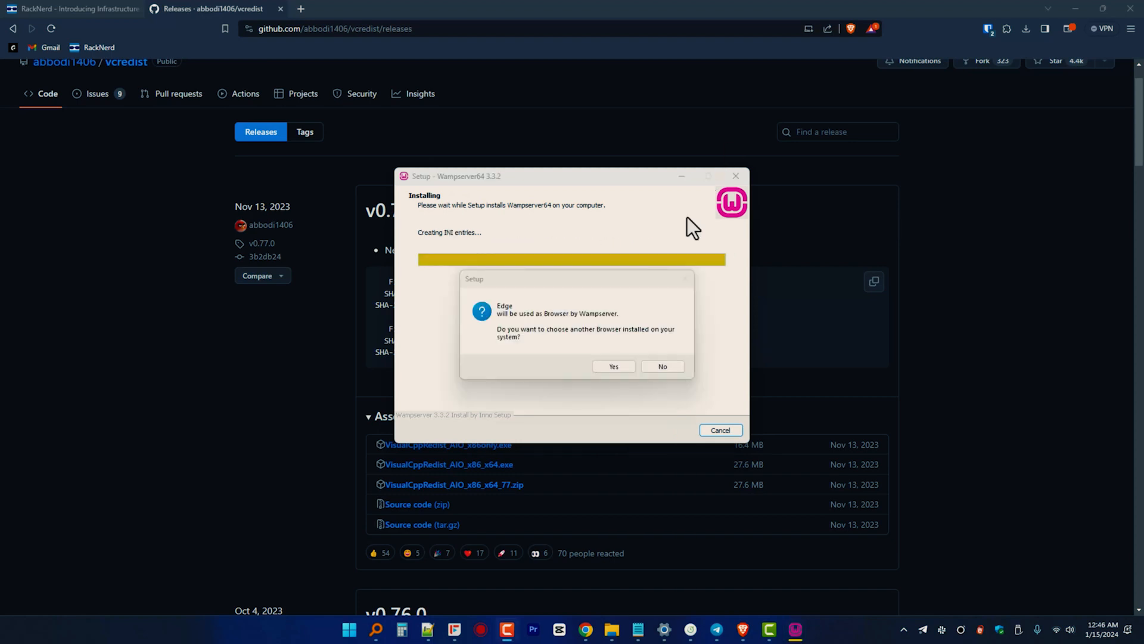
Keep Edge as WampServer's browser and Notepad as its editor, then finish setup.
click(657, 367)
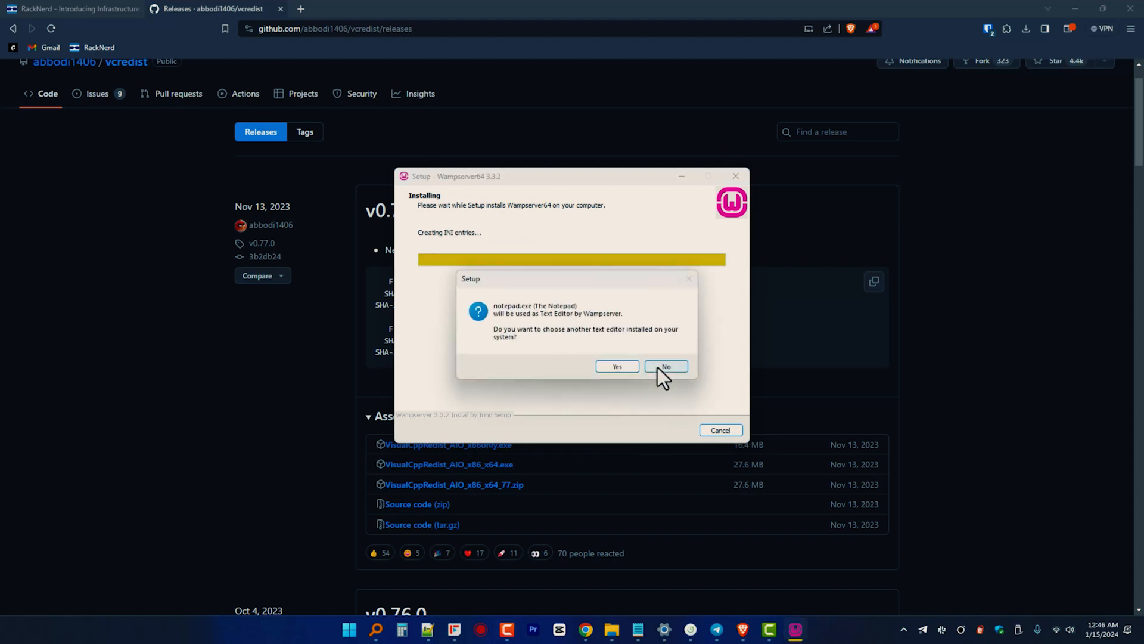
click(657, 367)
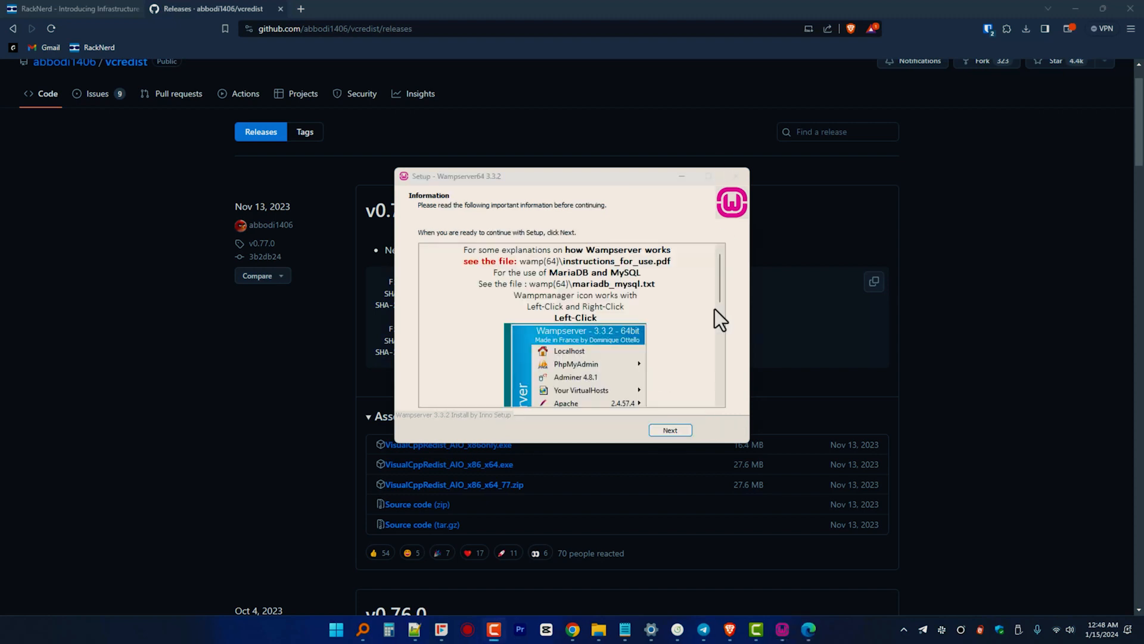
scroll(689, 319, down, 10)
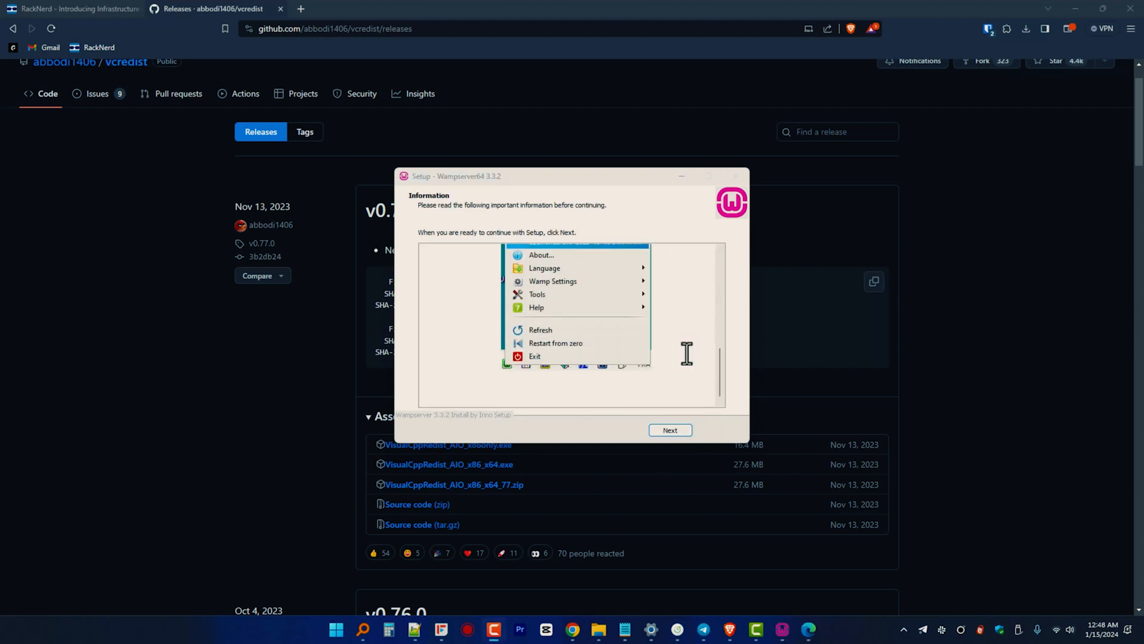
click(672, 429)
click(676, 428)
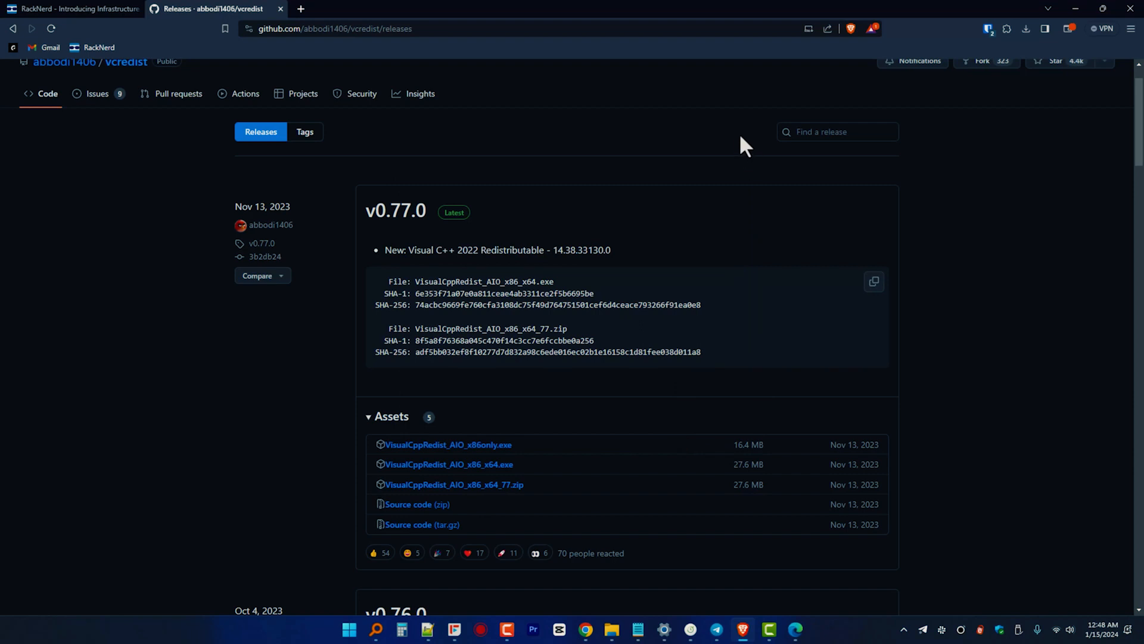
Launch Wampserver64 and pin its tray icon permanently onto the taskbar.
click(349, 629)
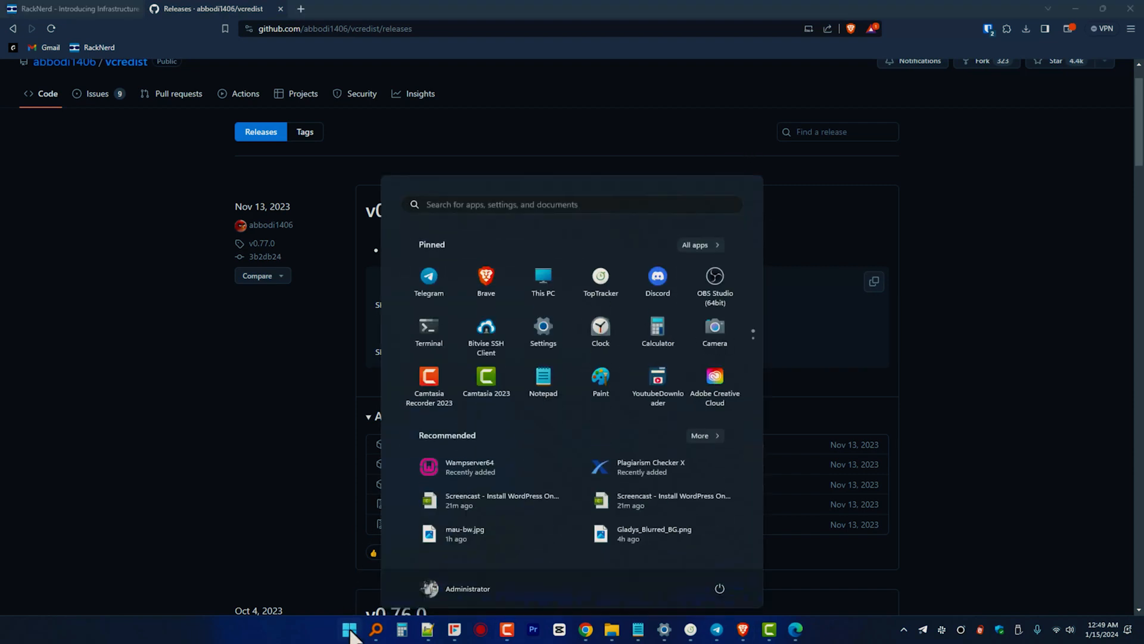
click(446, 463)
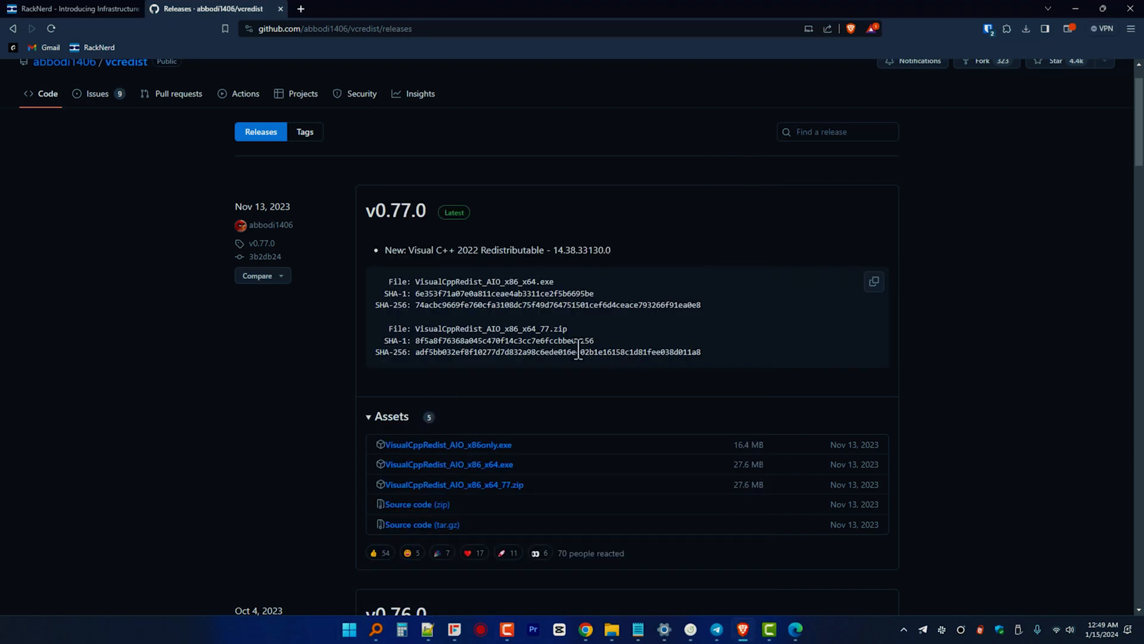
click(903, 629)
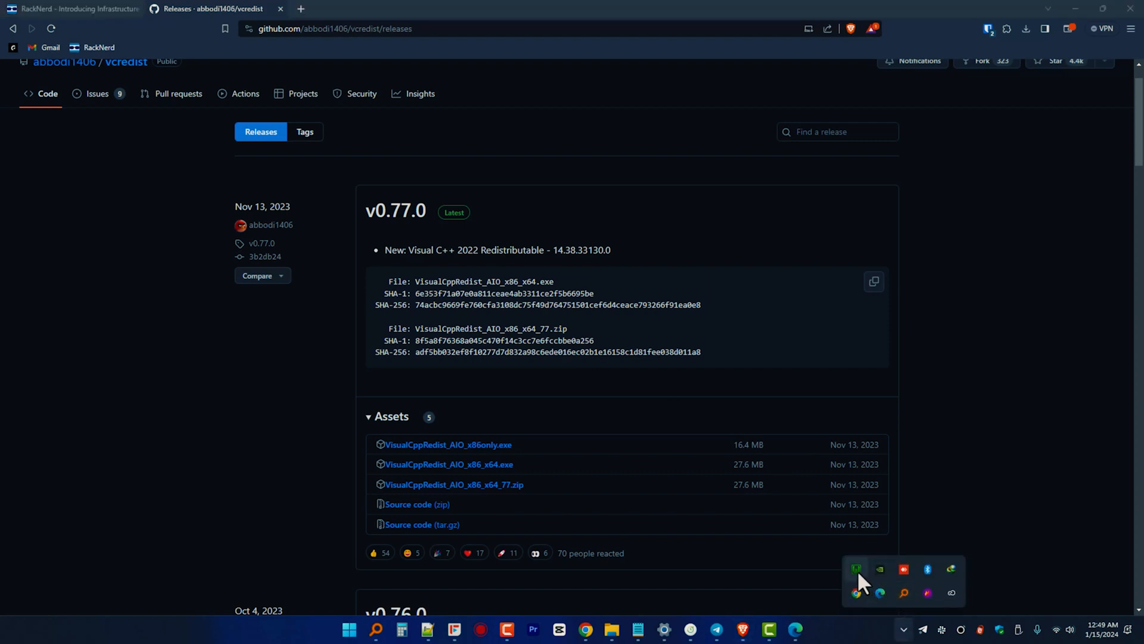
drag(910, 626, 902, 628)
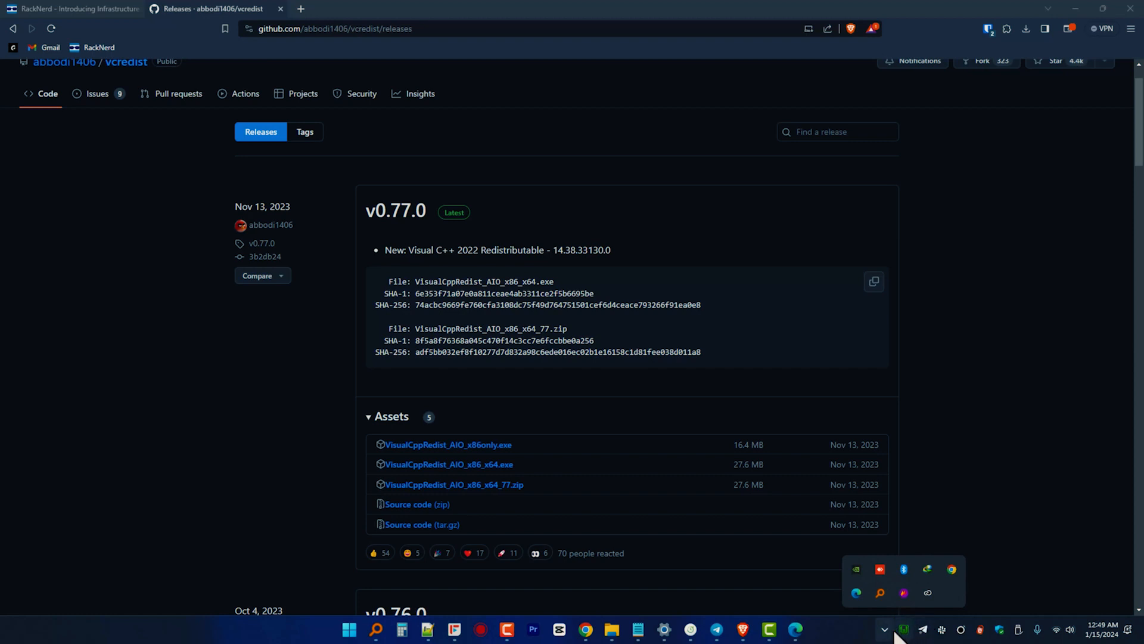
click(890, 630)
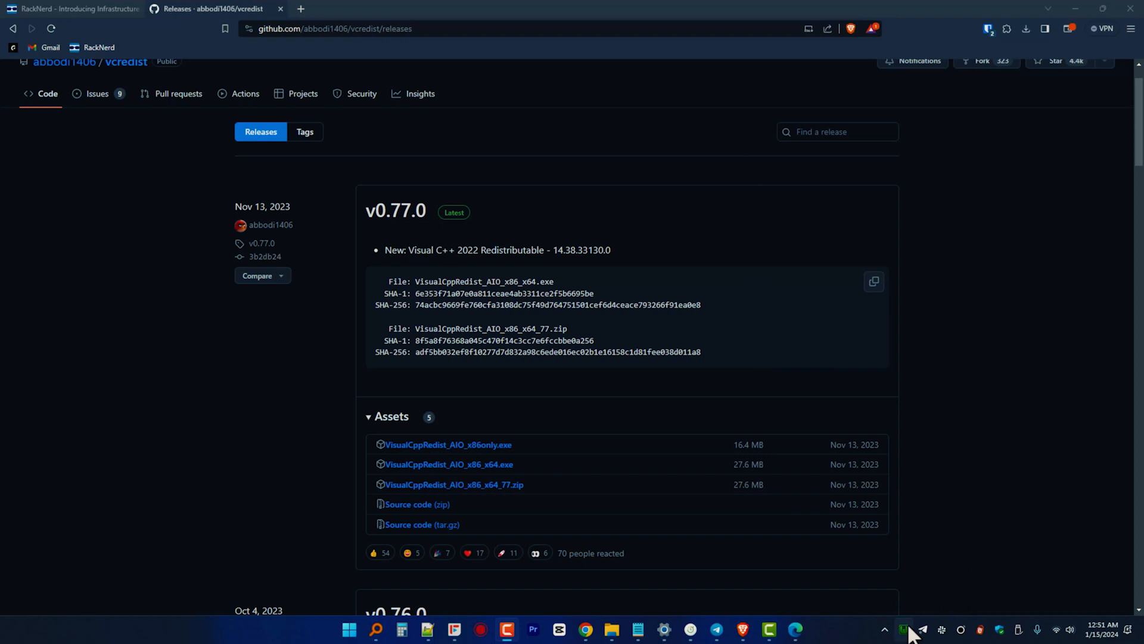
Inspect the WampServer menu showing Apache 2.4.58, PHP 8.2.13, MySQL 8.2.0 and MariaDB 11.2.2.
click(904, 628)
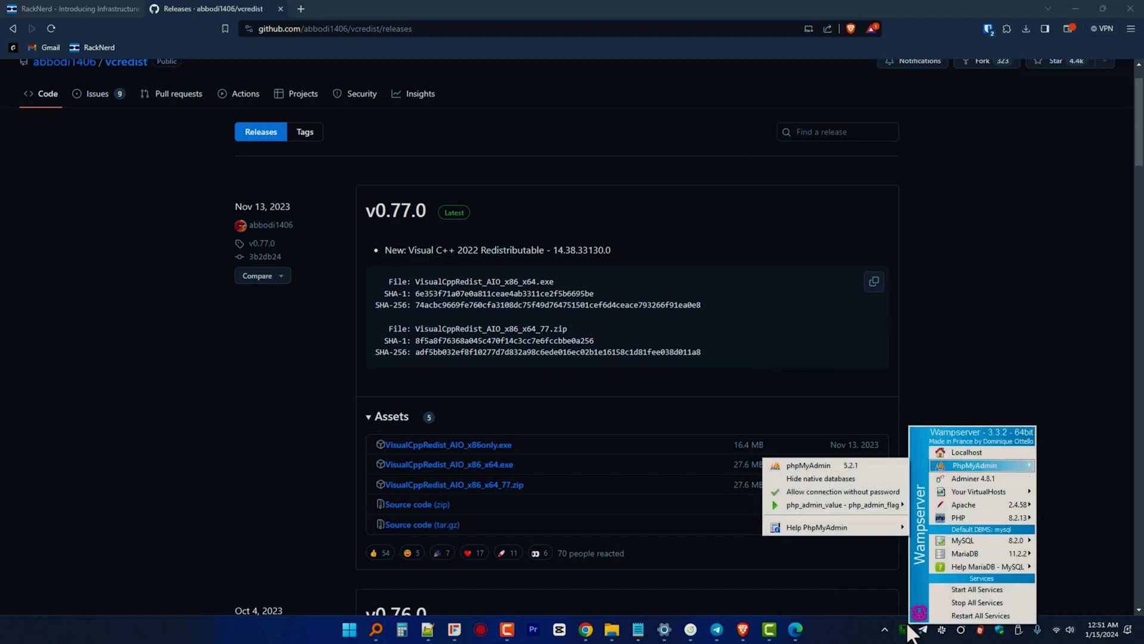
mouse_move(978, 504)
mouse_move(834, 377)
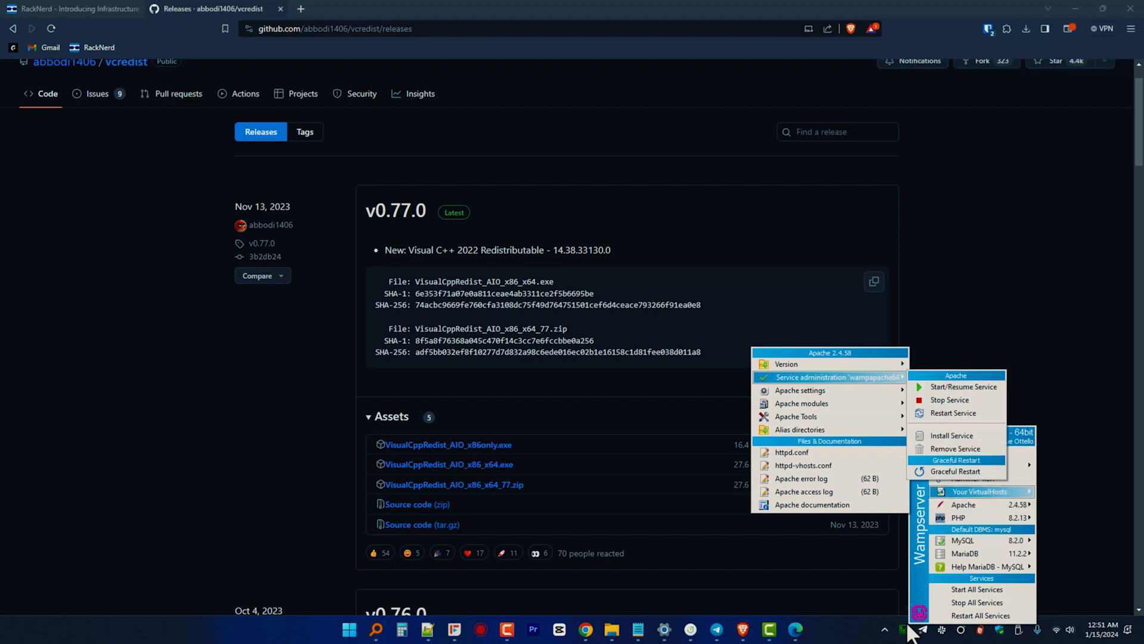
mouse_move(965, 553)
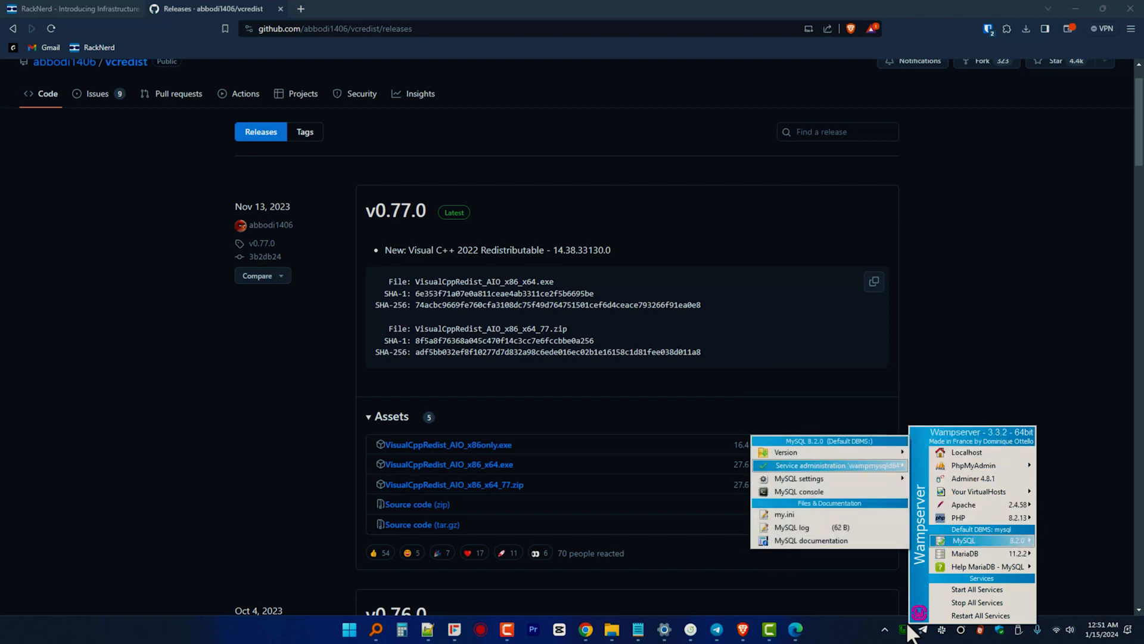
mouse_move(835, 464)
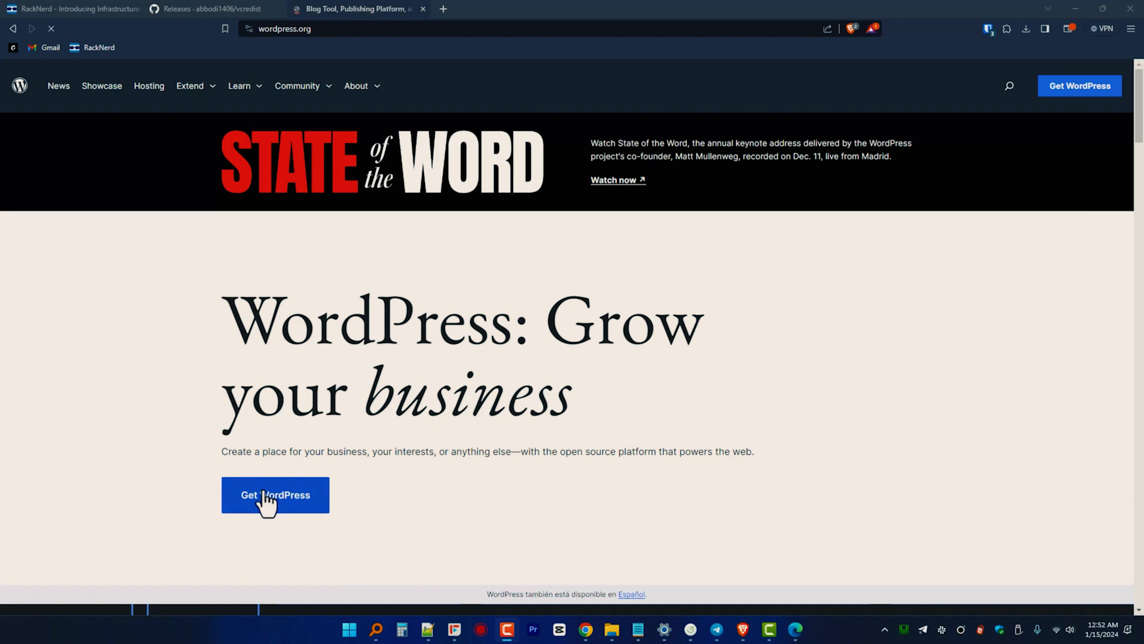
Download wordpress-6.4.2.zip from WordPress.org into Downloads.
click(266, 503)
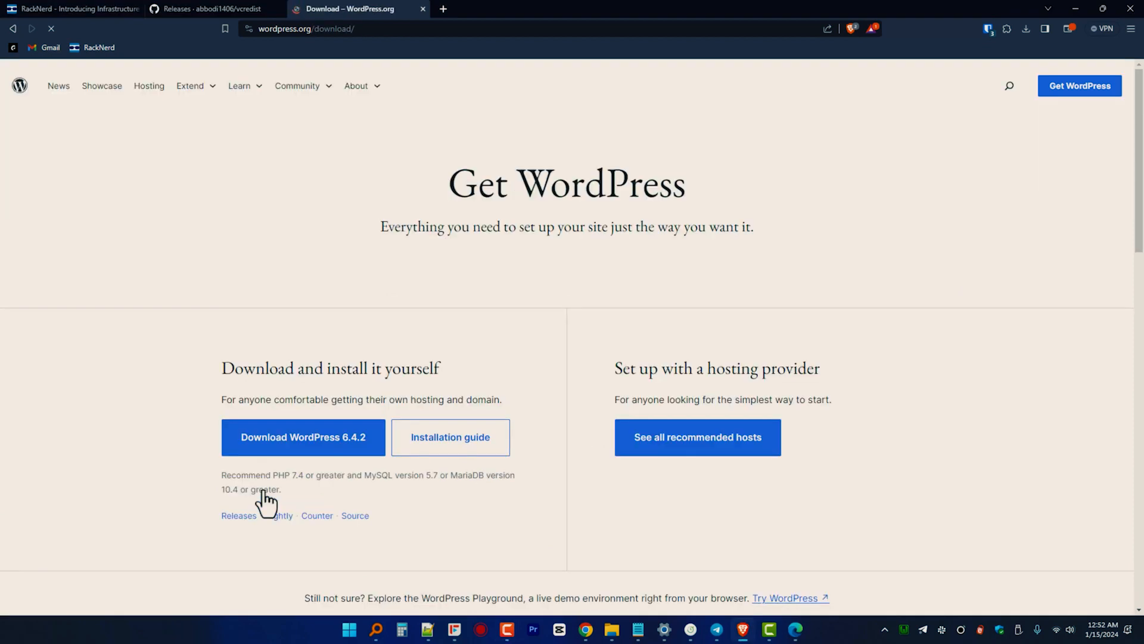
click(290, 447)
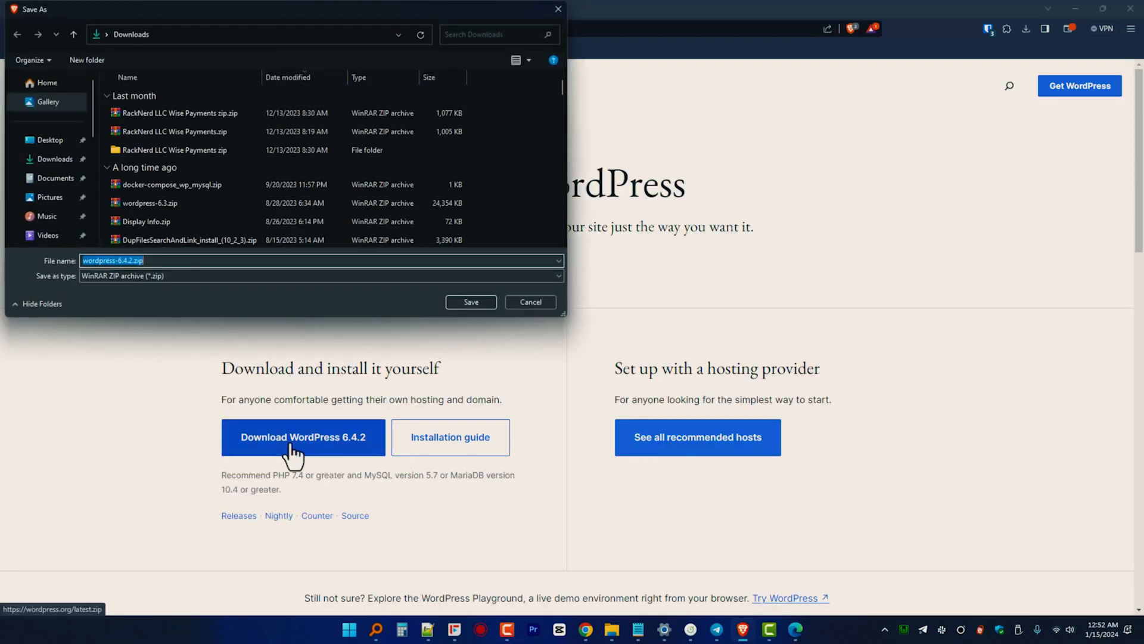
click(469, 302)
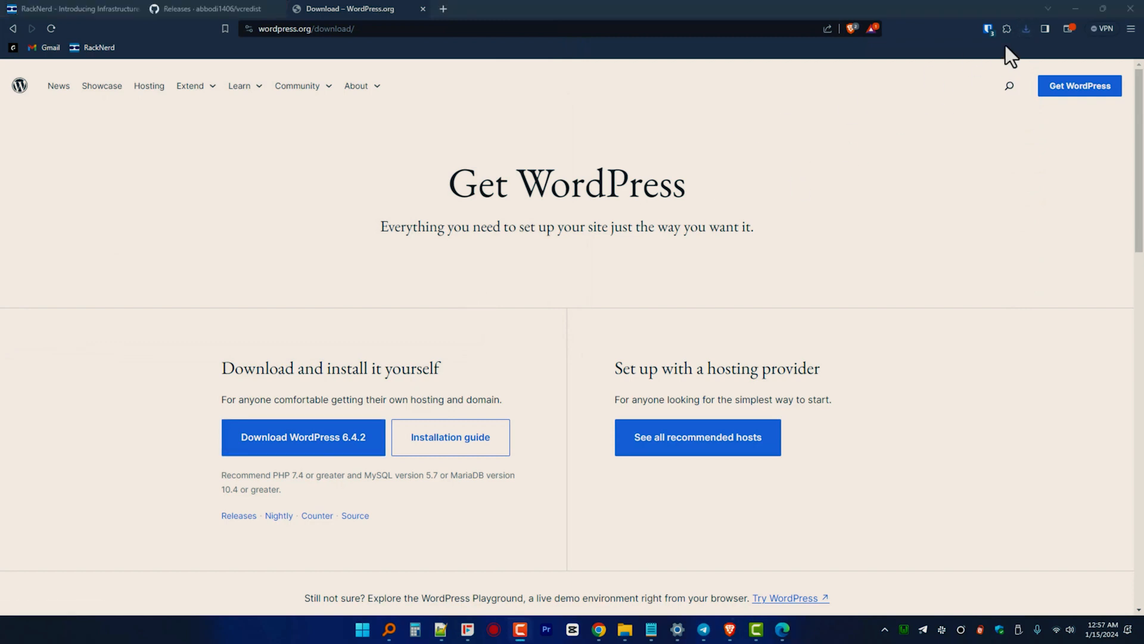
Open wordpress-6.4.2.zip in WinRAR from its download folder, dismissing the license reminder.
click(1024, 31)
click(994, 78)
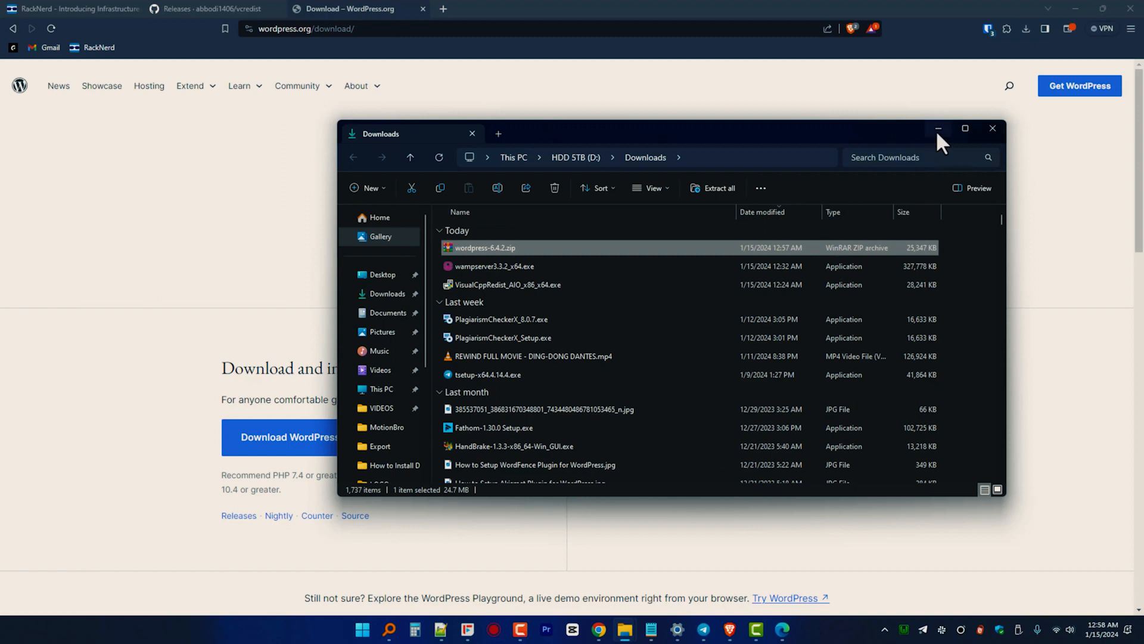
double_click(599, 253)
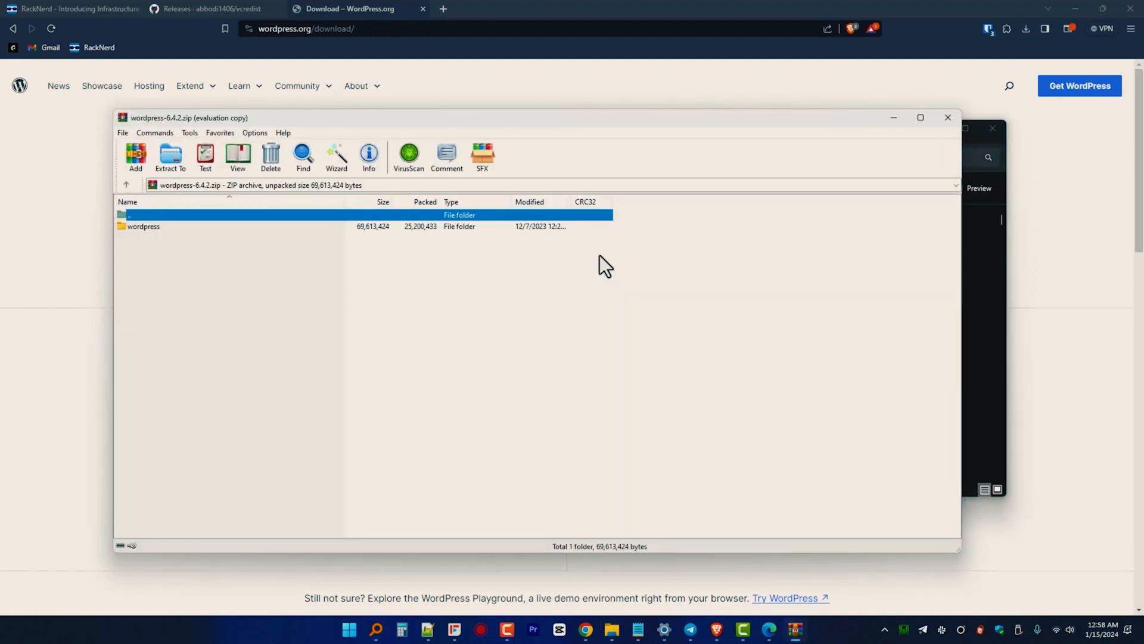
click(595, 341)
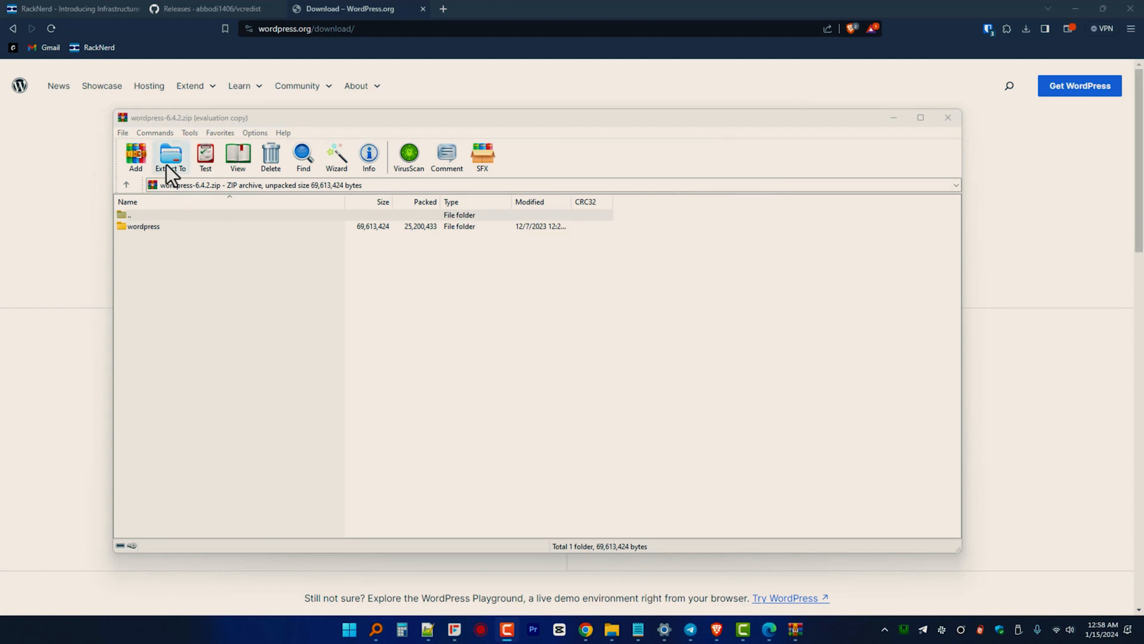
Extract the WordPress archive into C:\wamp64\www using WinRAR's Extract To dialog.
click(168, 160)
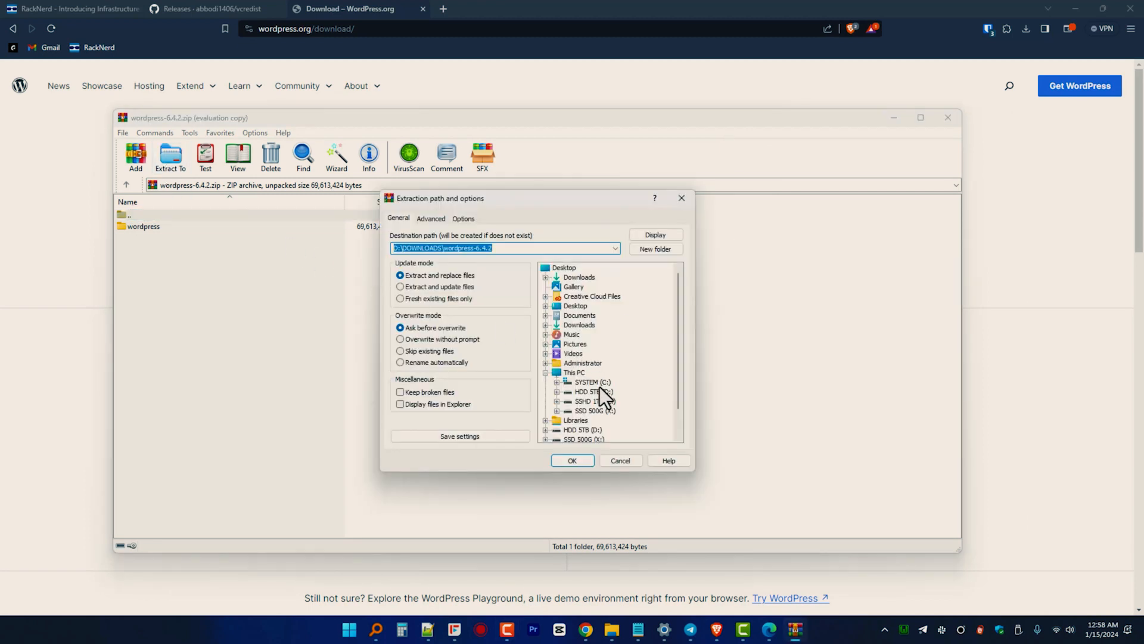
double_click(581, 385)
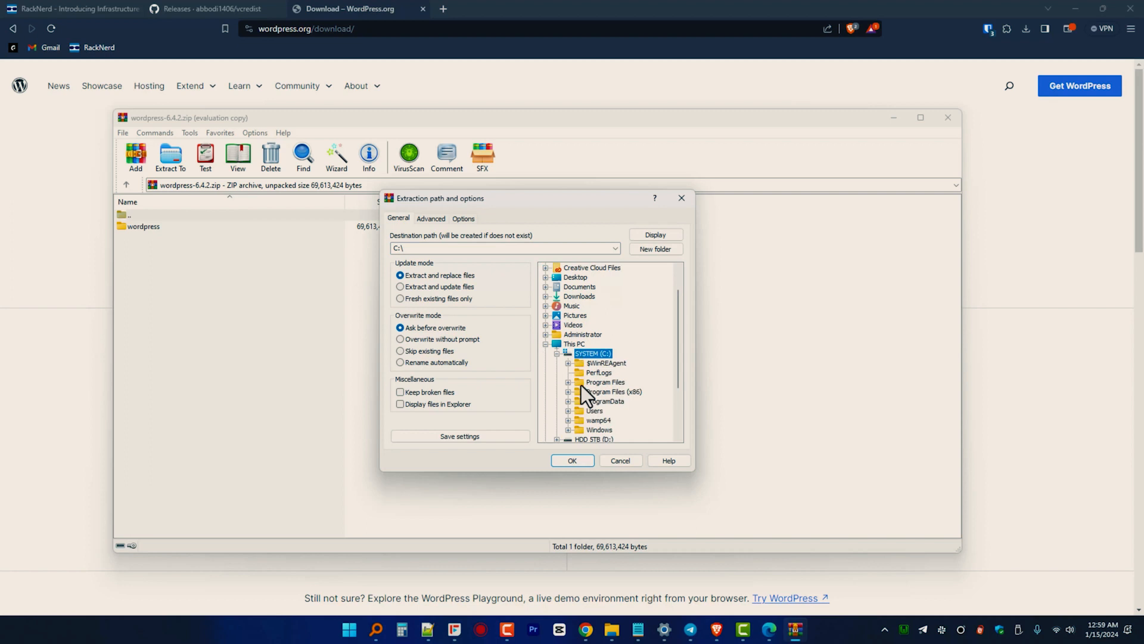
double_click(596, 420)
double_click(602, 430)
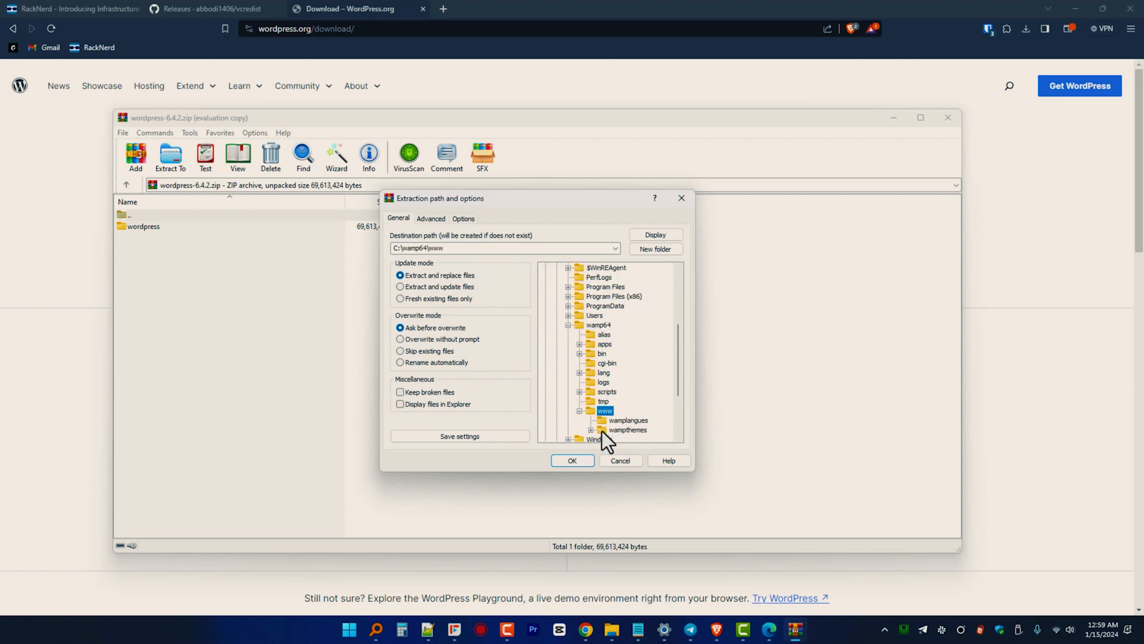
click(572, 460)
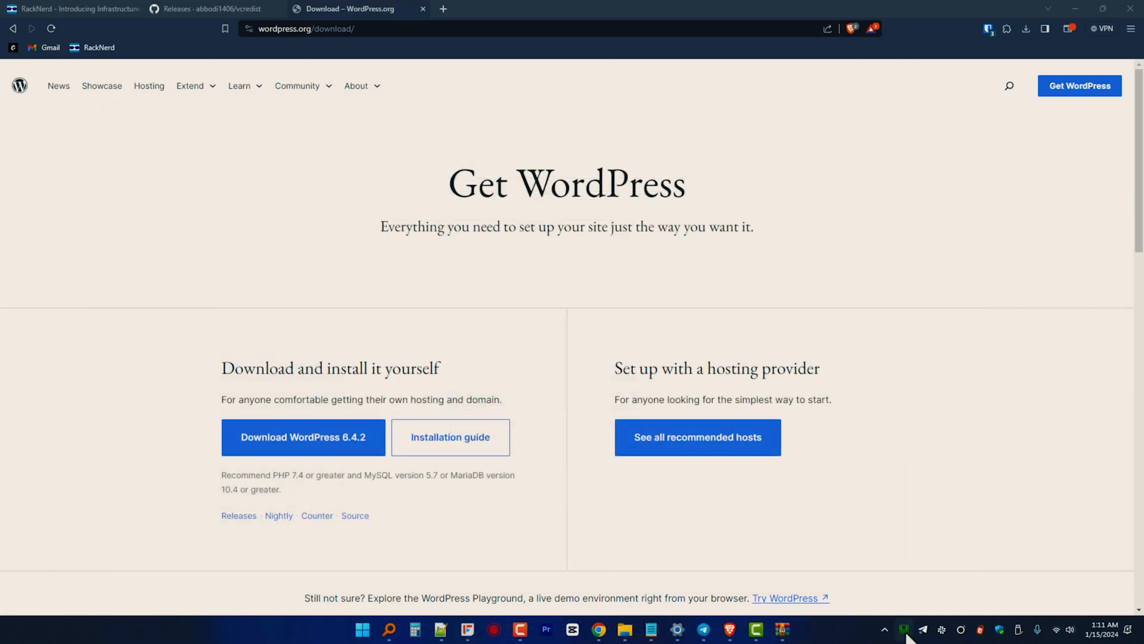
click(905, 629)
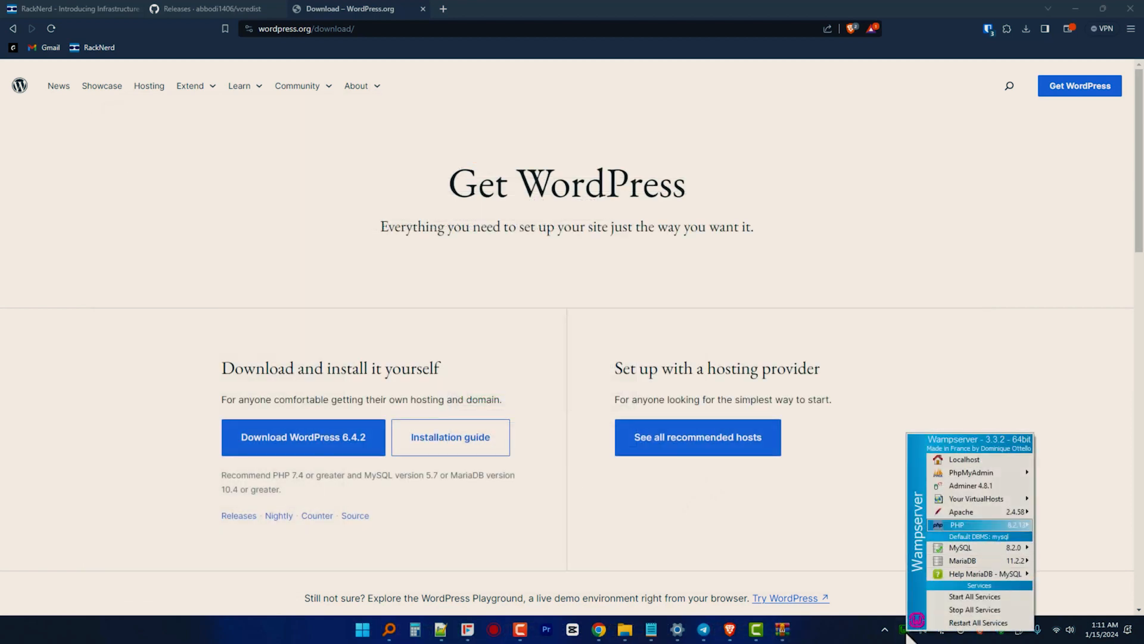
Open phpMyAdmin from the Wamp menu, log in as root, and view User accounts.
mouse_move(972, 473)
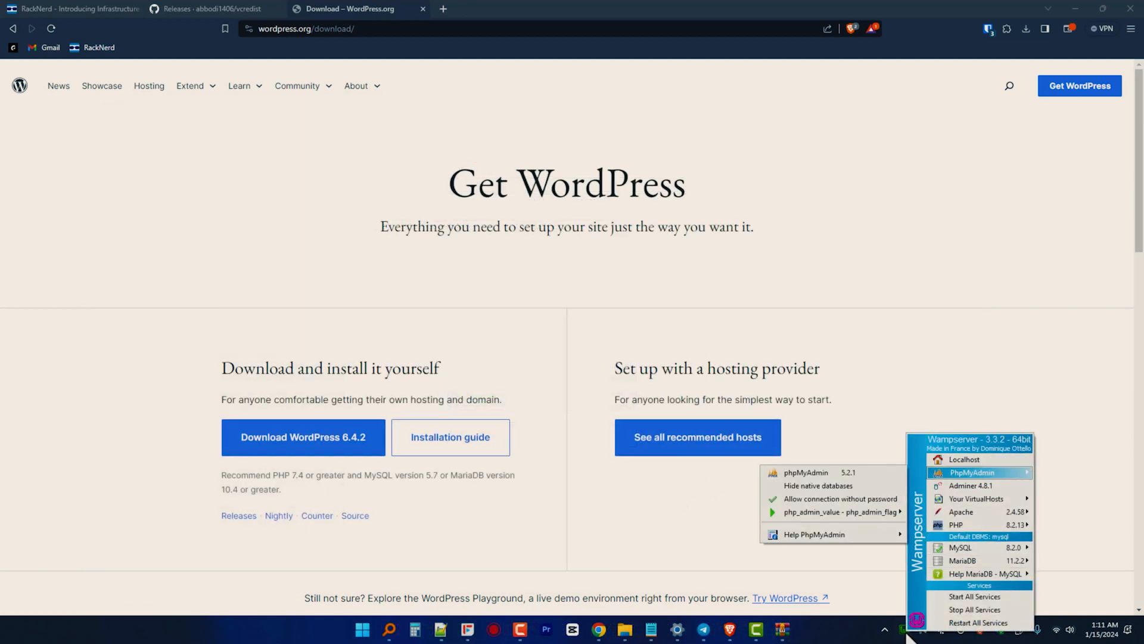
click(811, 473)
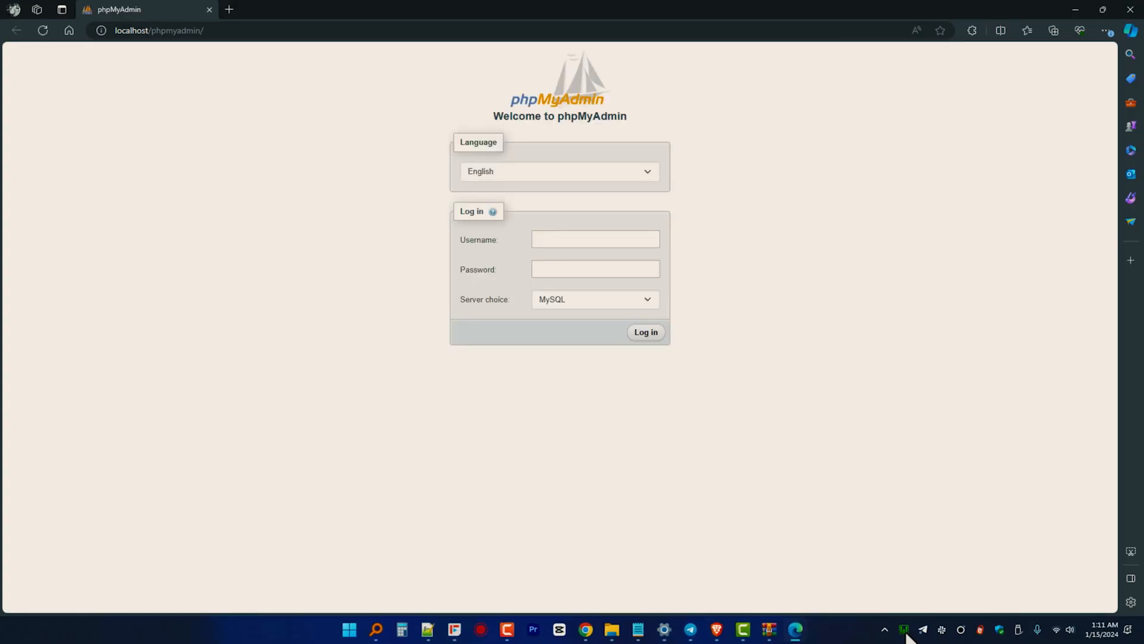
click(588, 244)
text(root)
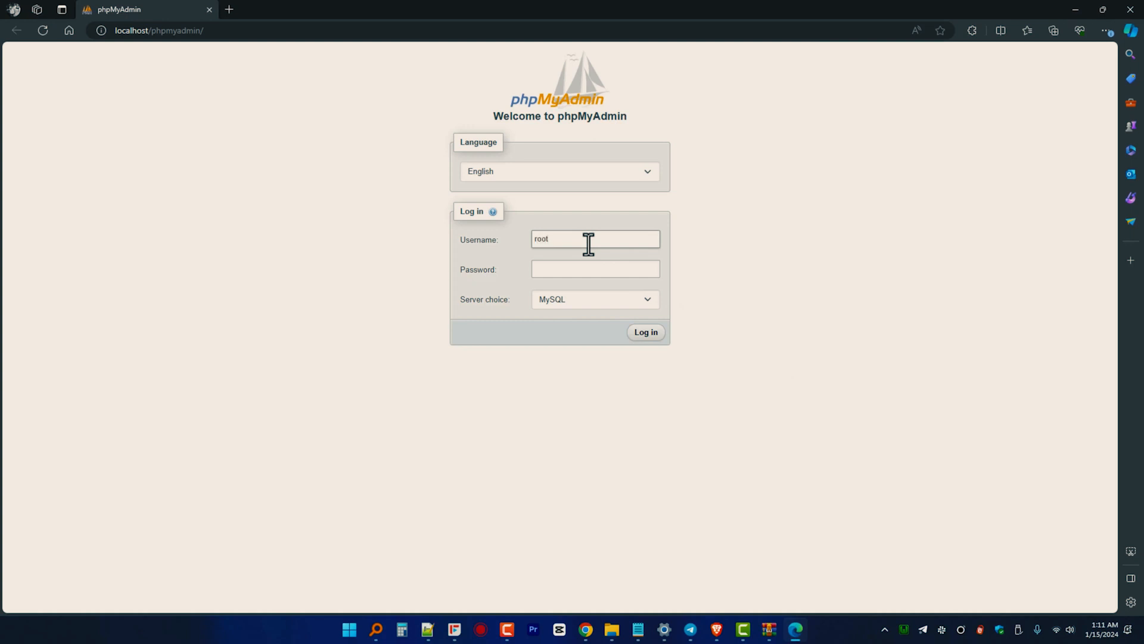
click(637, 333)
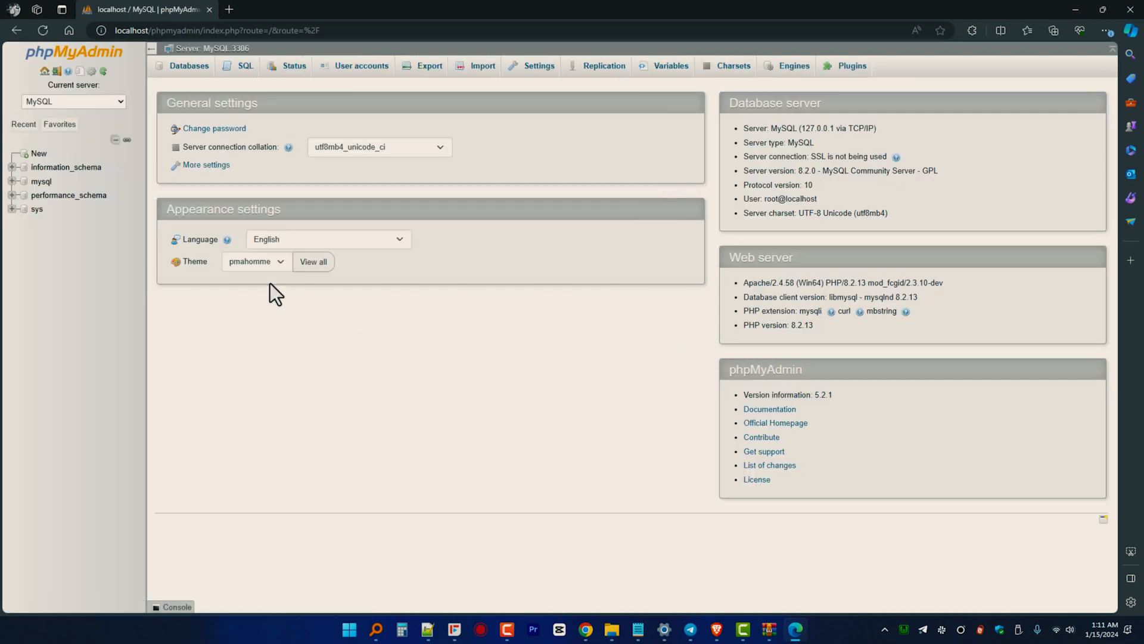
click(337, 74)
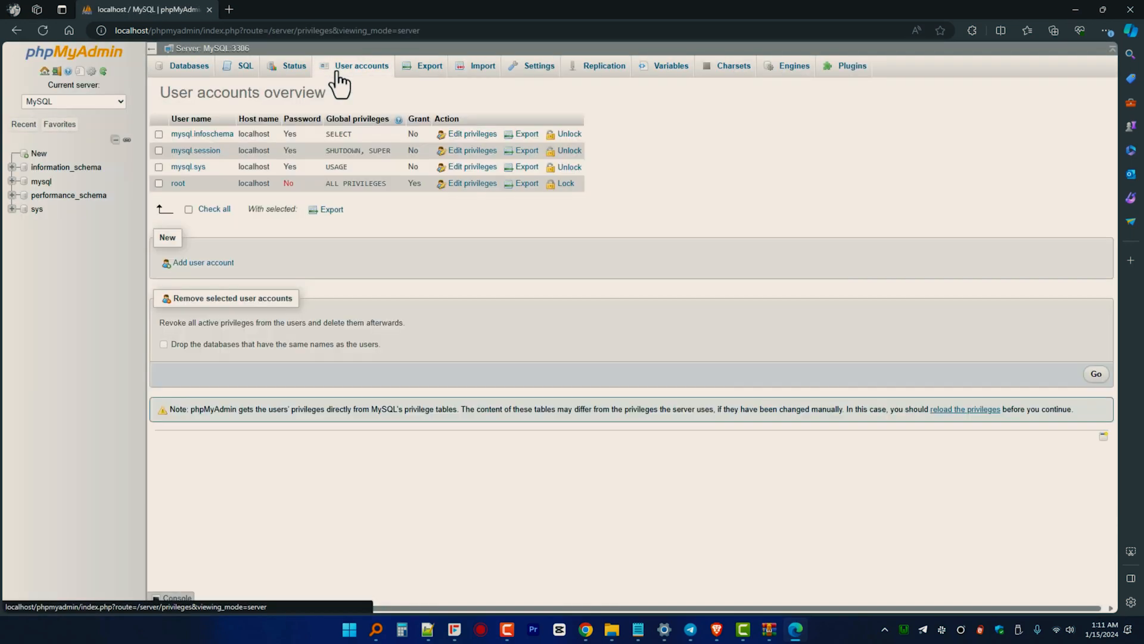
Add a 'wordpress' user with a password, a same-named database and all global privileges.
click(202, 262)
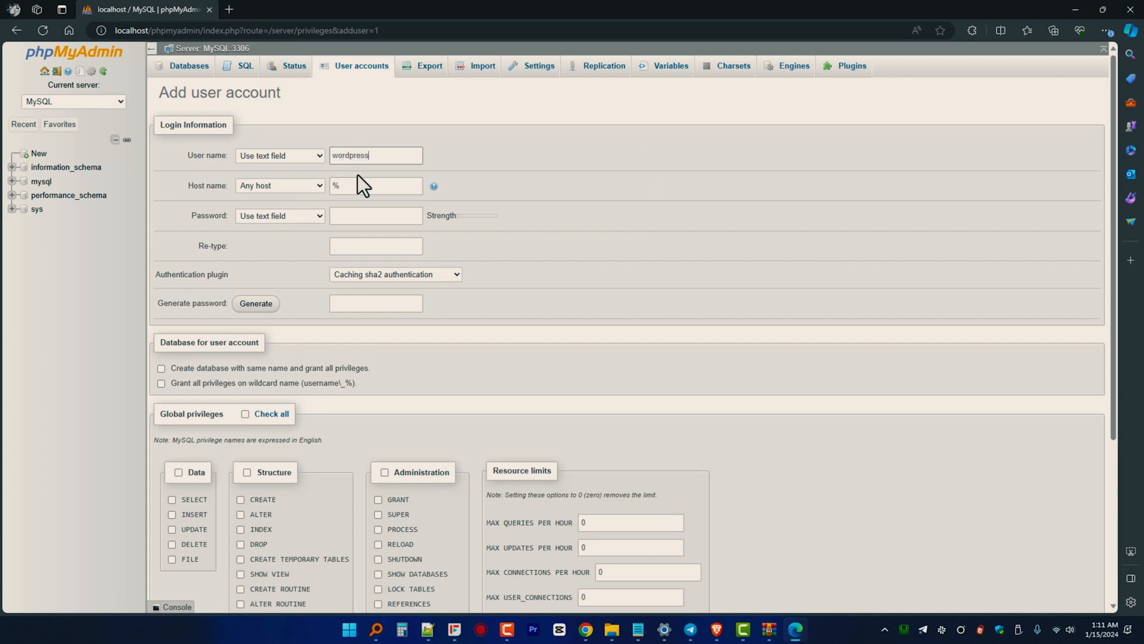
click(354, 218)
text(wordpress)
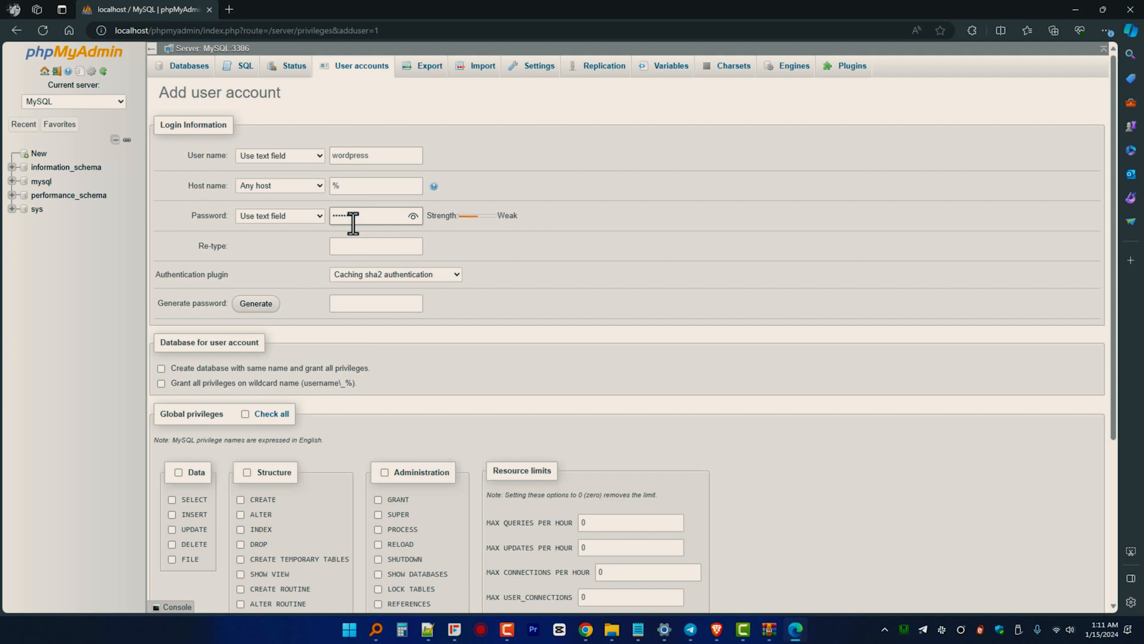
click(341, 251)
text(wordpress)
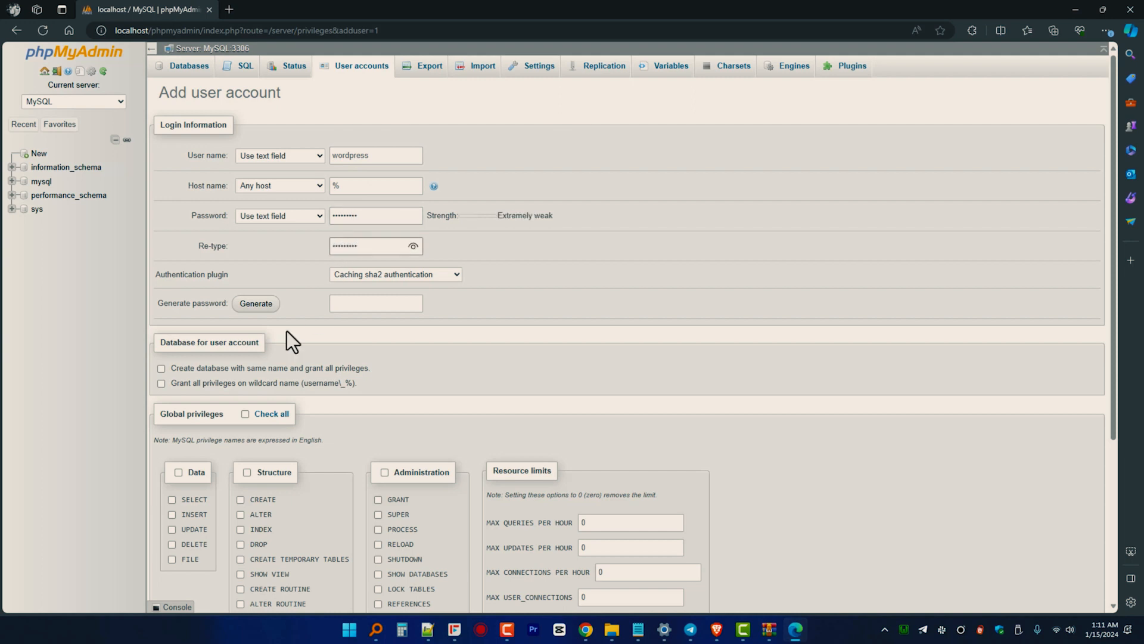
click(162, 368)
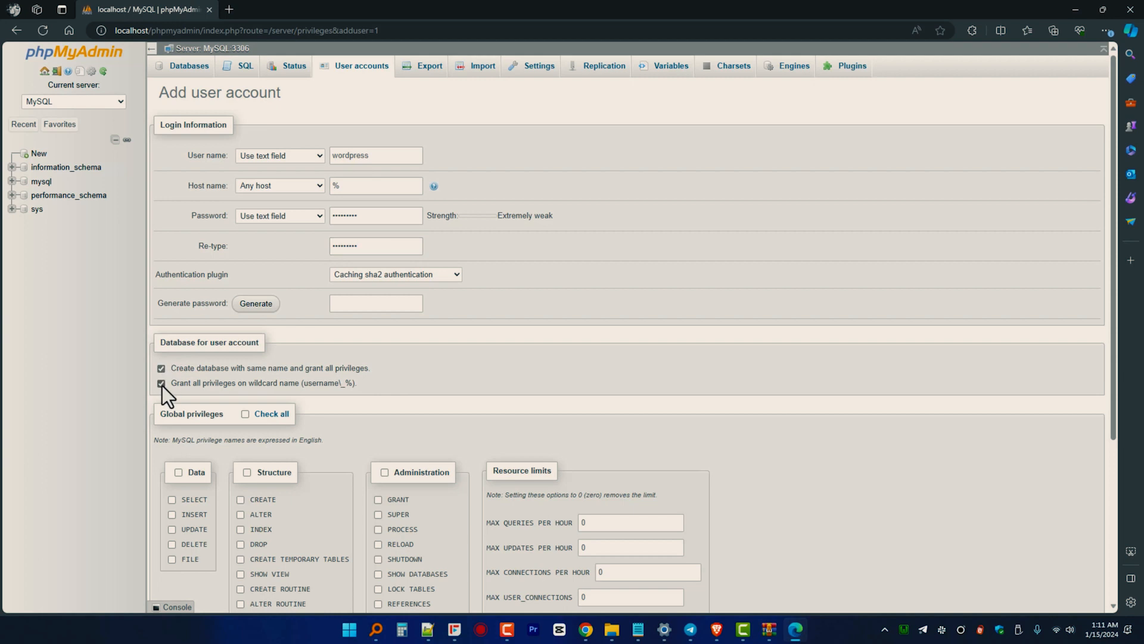
click(244, 417)
scroll(454, 365, down, 4)
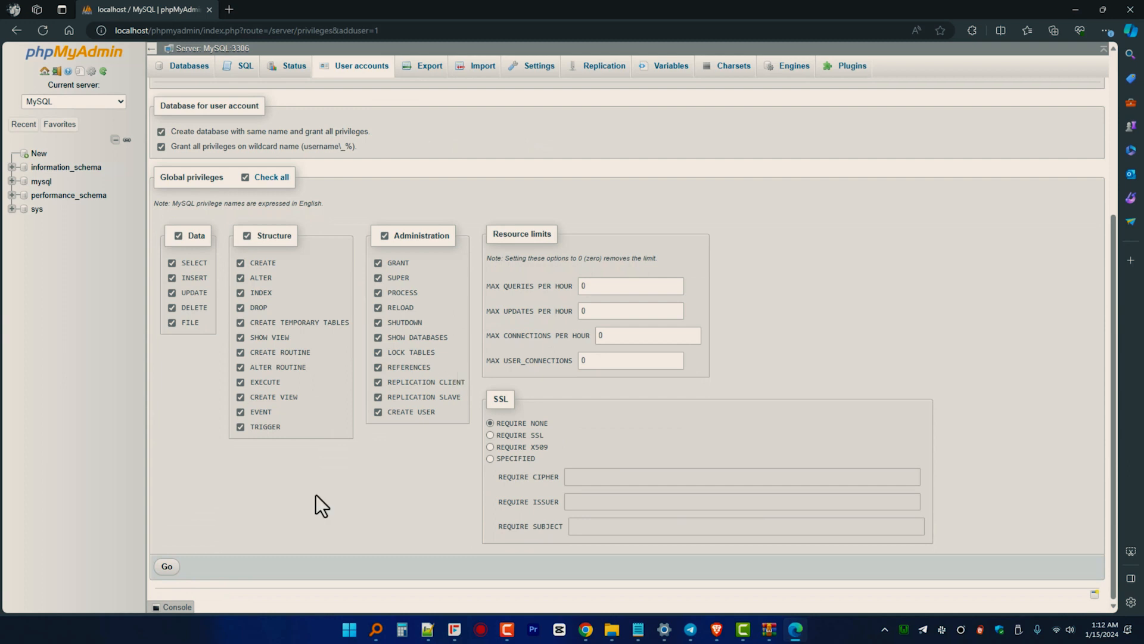
click(167, 567)
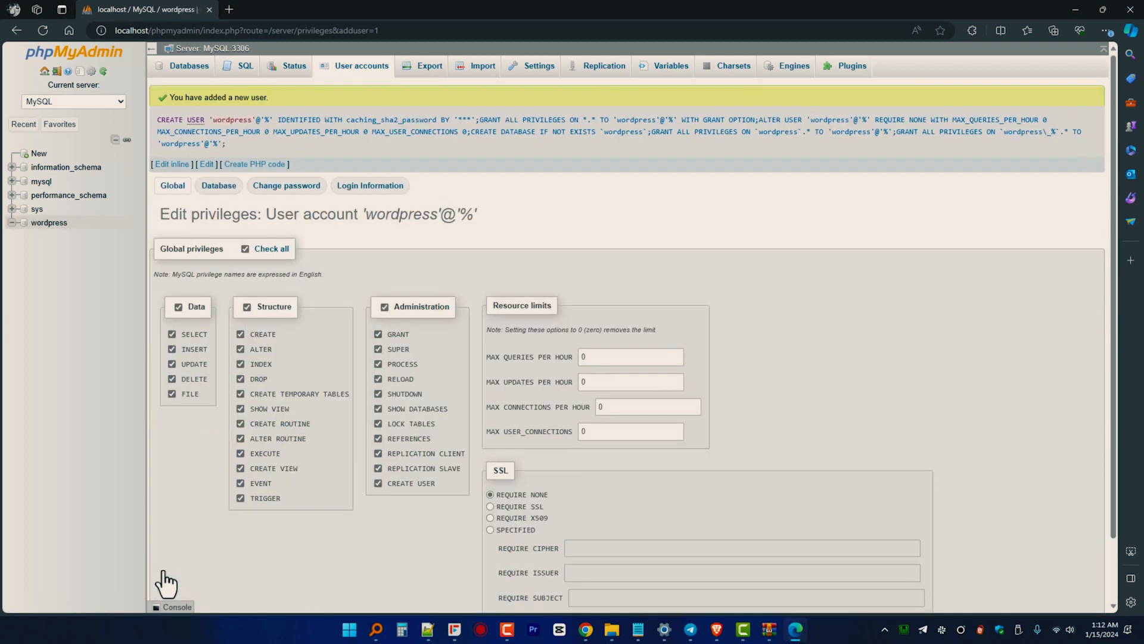
Copy the confirmation text, check the new wordpress database, and start a new browser tab.
drag(274, 99, 154, 99)
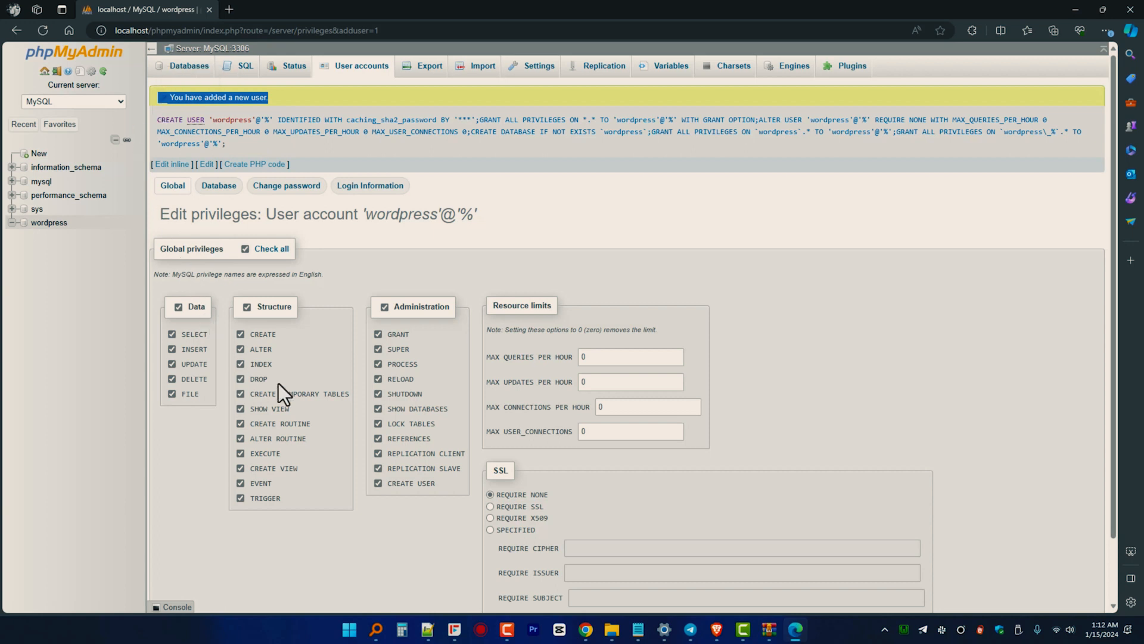
click(43, 223)
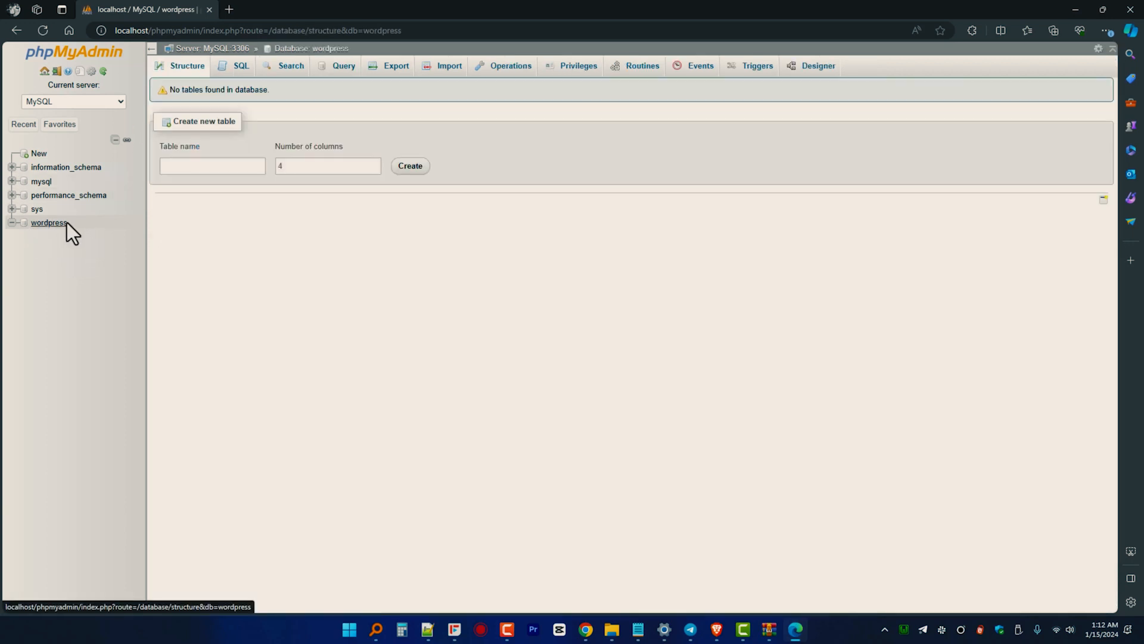
key(ctrl+t)
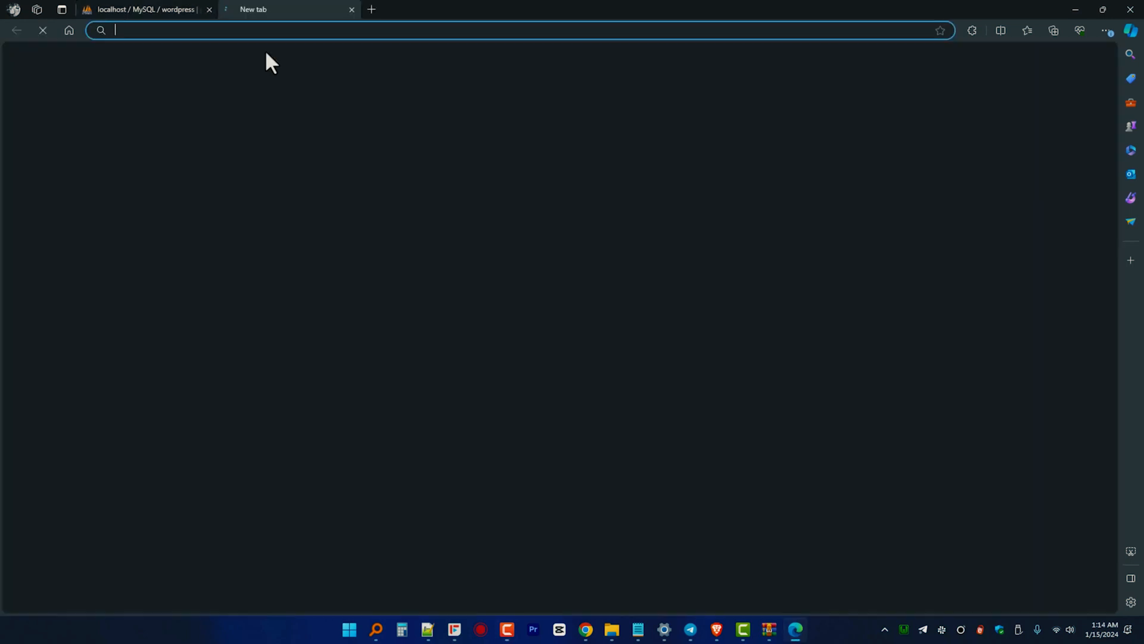
right_click(277, 33)
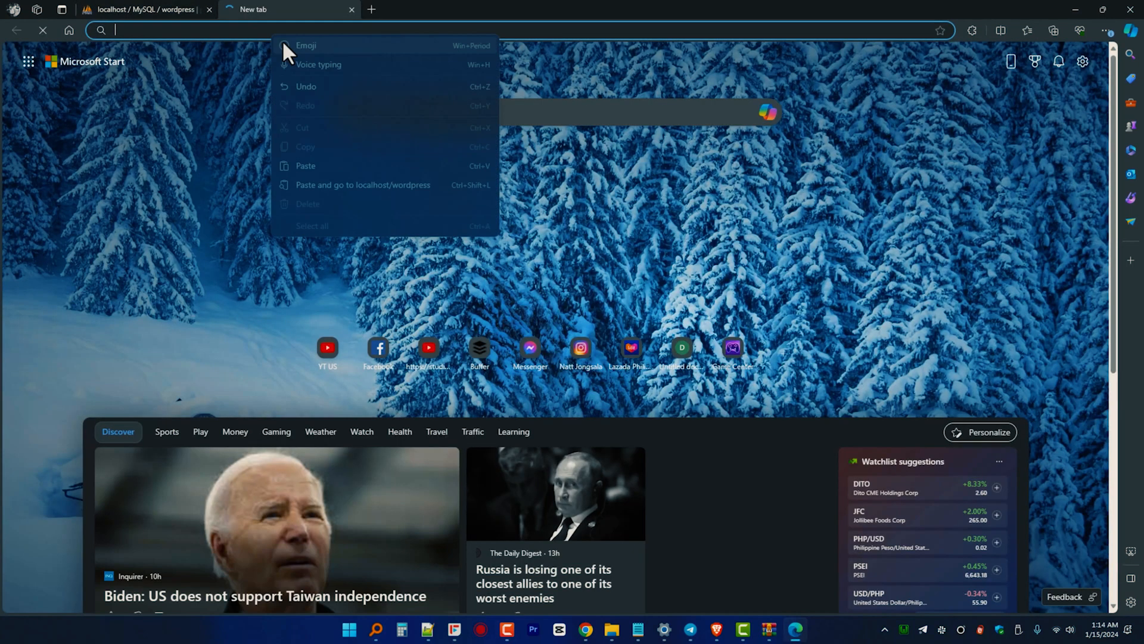
Load localhost/wordpress in English and submit database wordpress, user wordpress and its password.
click(326, 182)
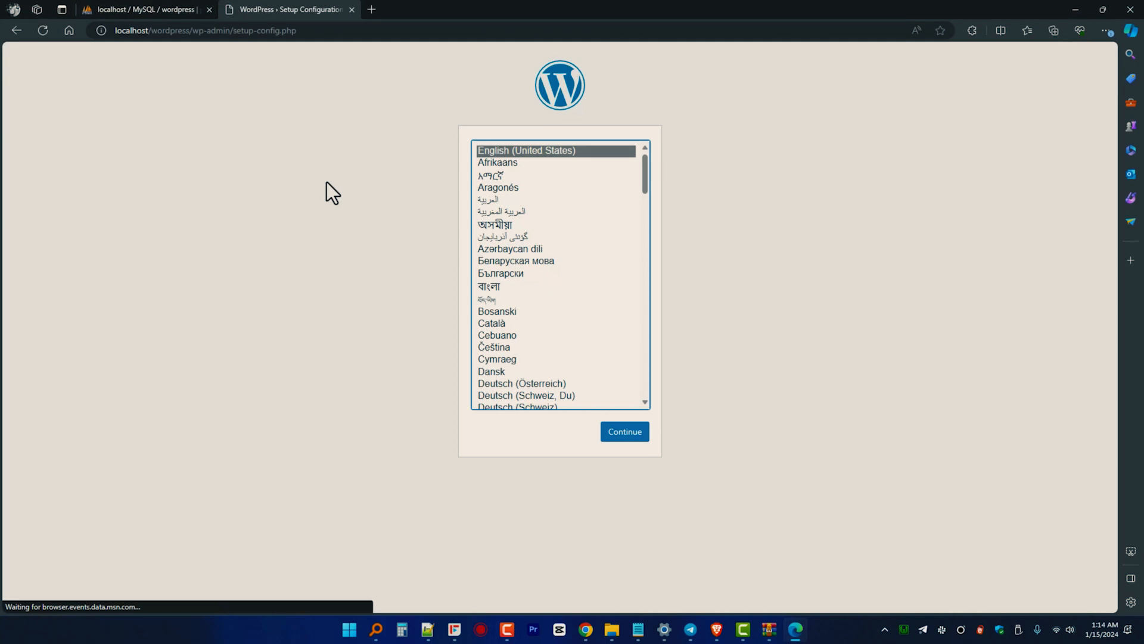
click(620, 434)
click(374, 358)
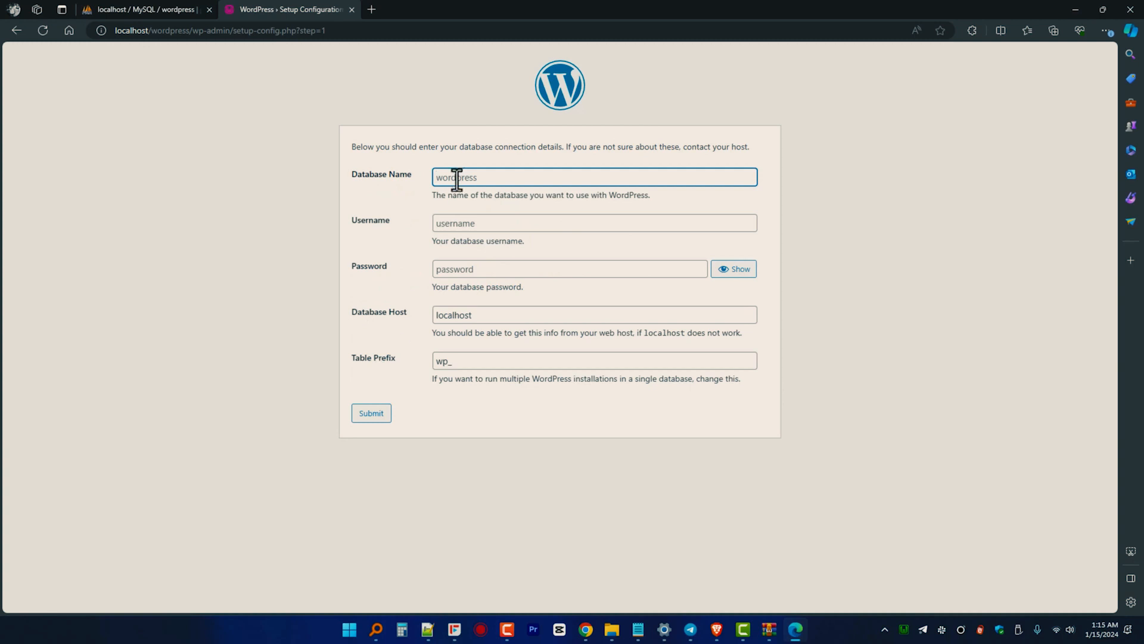
text(wordpress)
double_click(455, 178)
key(ctrl+c)
click(472, 218)
key(ctrl+v)
drag(502, 275, 363, 285)
key(ctrl+v)
click(379, 415)
Install WordPress as site RackNerdTV with a custom admin password, then view the front page.
click(448, 284)
text(R)
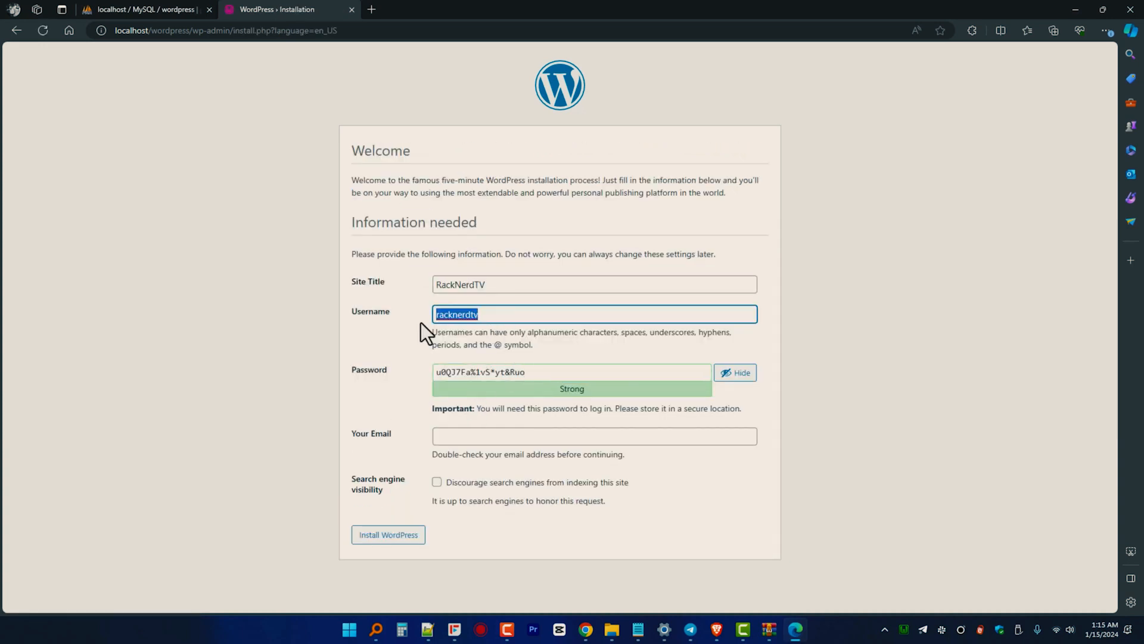
key(ctrl+c)
key(Tab)
key(ctrl+v)
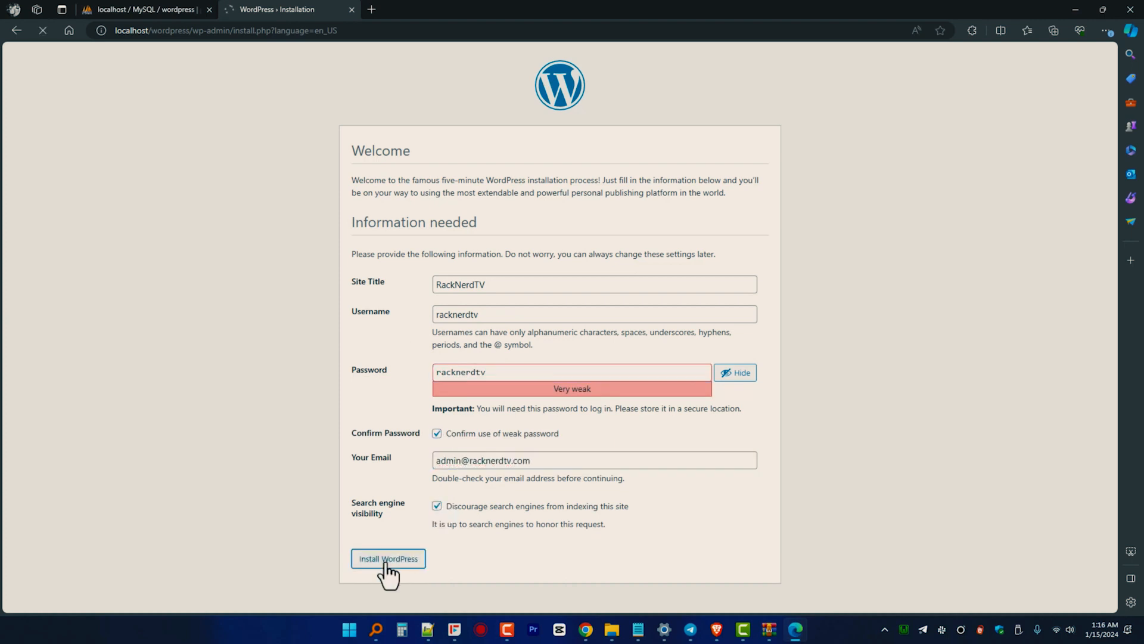
click(361, 277)
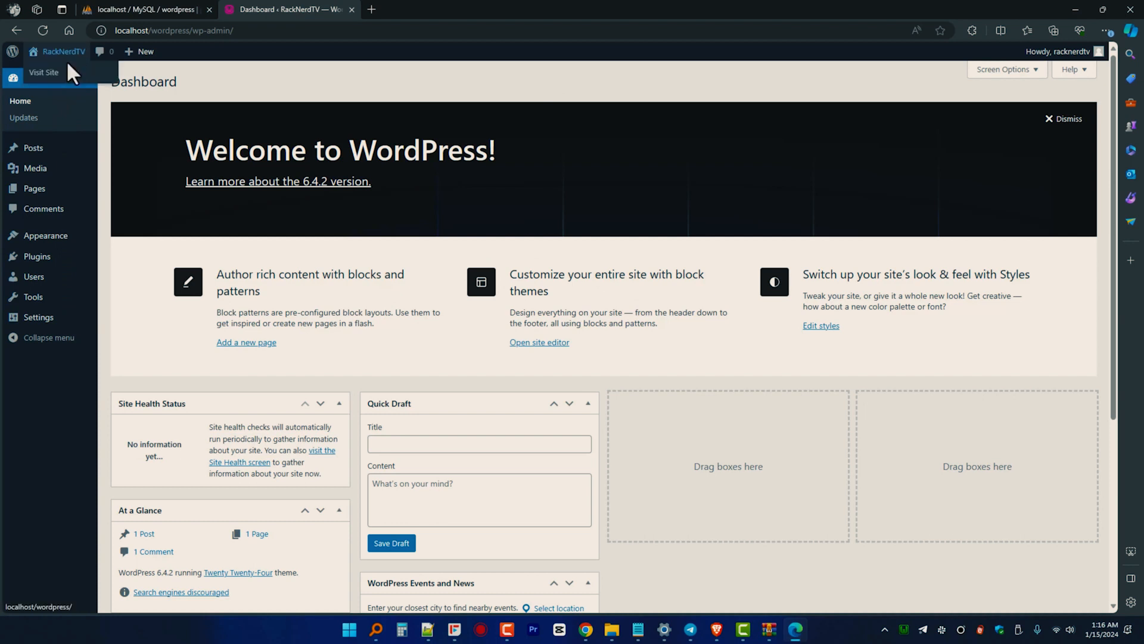
click(67, 72)
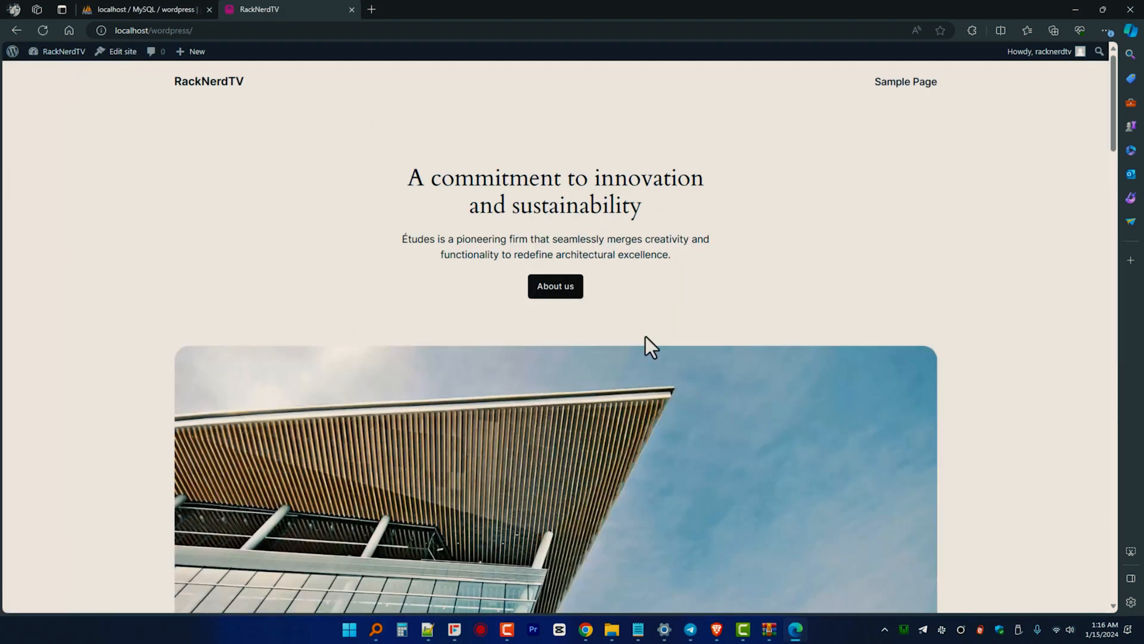